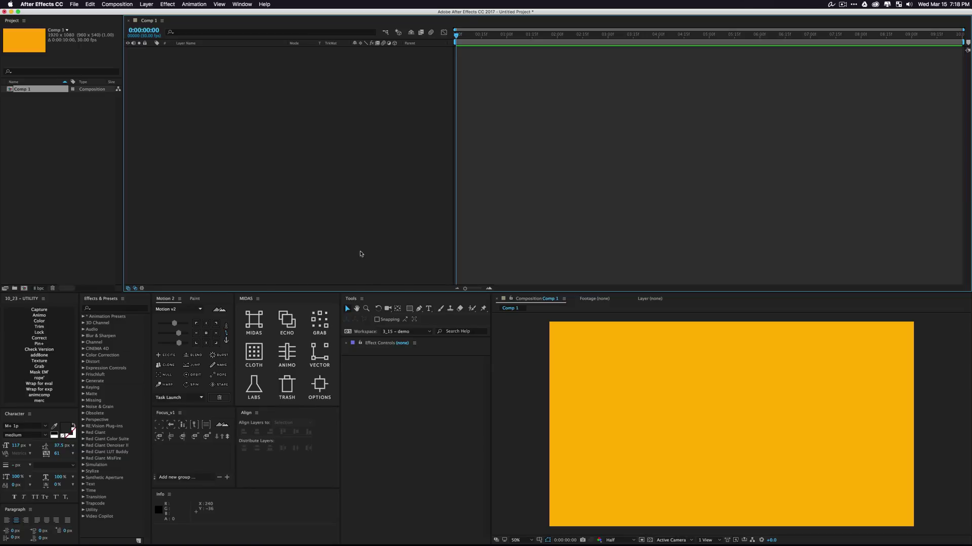
Draw a small square near the comp centre and reveal its Rotation and Position properties
{"action": "left_click", "coordinate": [409, 310]}
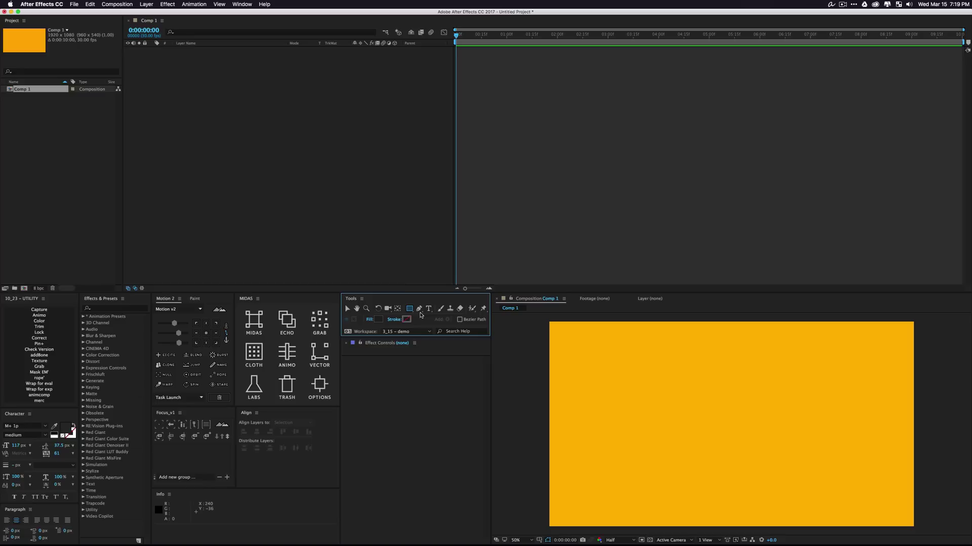
{"action": "left_click_drag", "start_coordinate": [725, 410], "coordinate": [738, 421]}
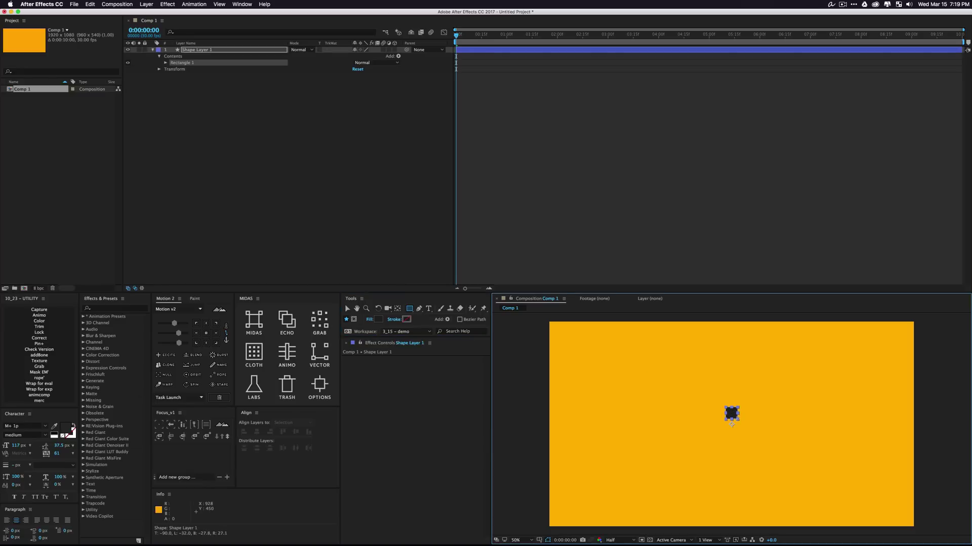
{"action": "left_click", "coordinate": [199, 49]}
{"action": "key", "text": "r"}
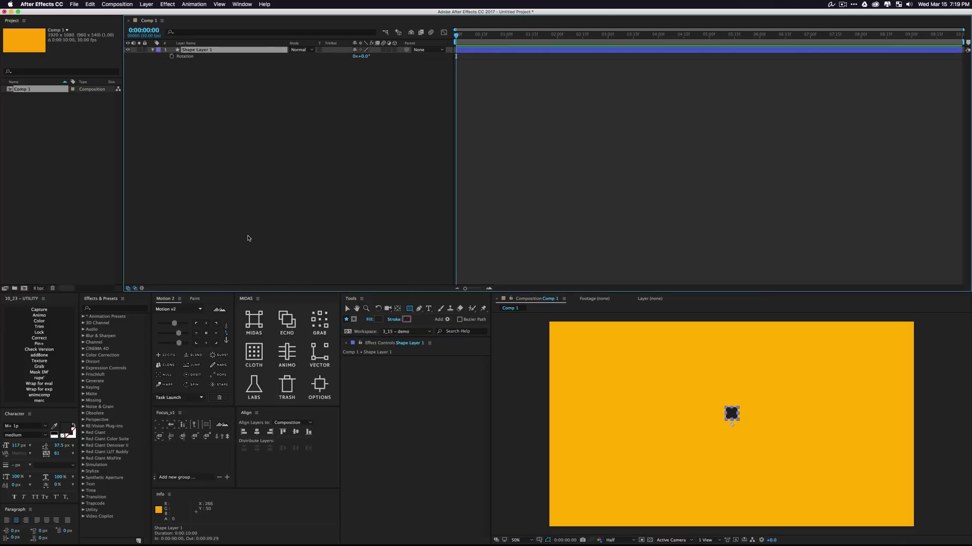
{"action": "key", "text": "shift+p"}
{"action": "left_click", "coordinate": [186, 56]}
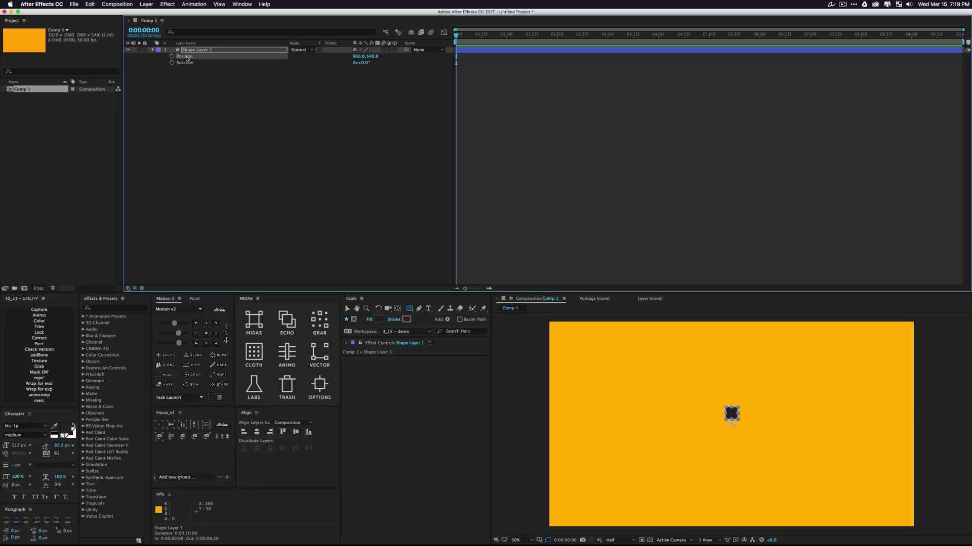
Echo the square into 8 copies as a COMP output named 'temp thing'
{"action": "left_click", "coordinate": [287, 324]}
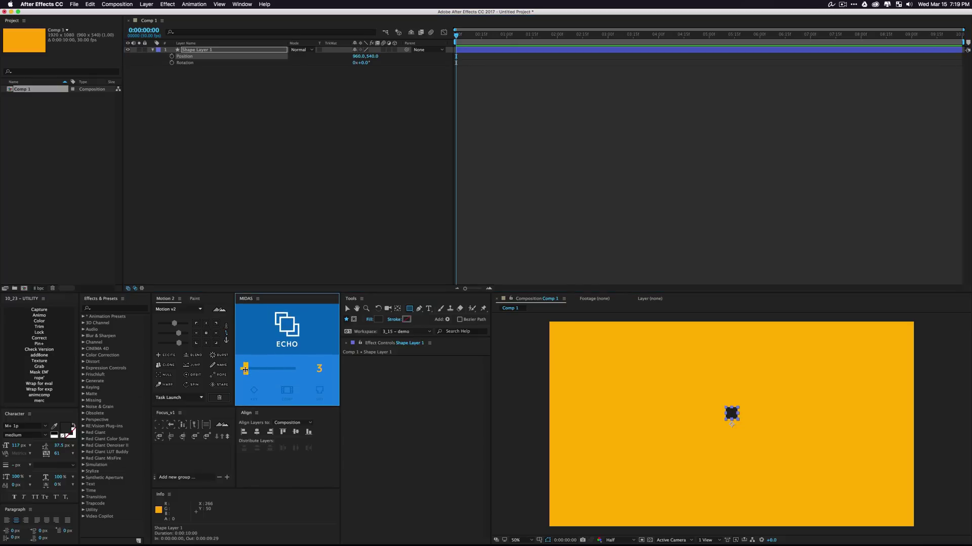
{"action": "left_click", "coordinate": [253, 373]}
{"action": "left_click_drag", "start_coordinate": [253, 373], "coordinate": [256, 373]}
{"action": "left_click", "coordinate": [287, 392]}
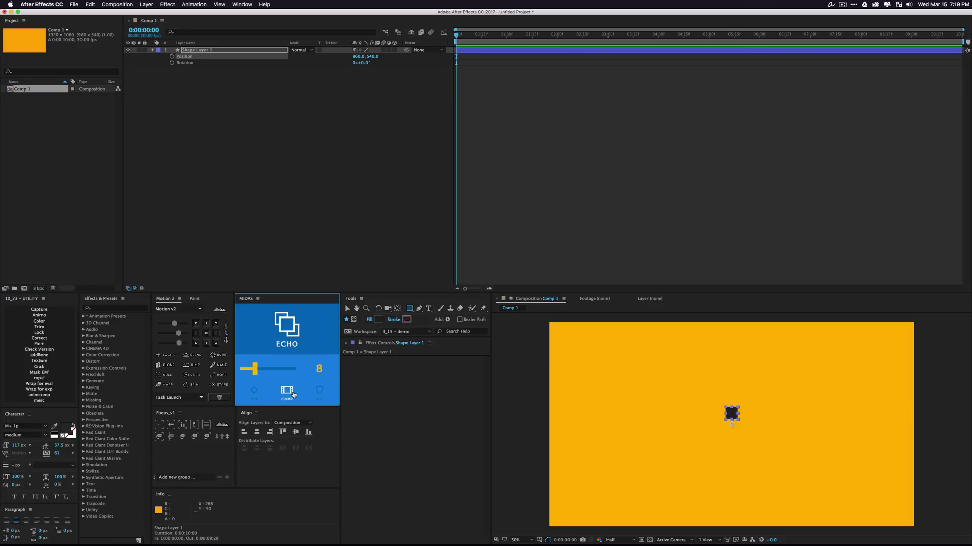
{"action": "left_click", "coordinate": [285, 332]}
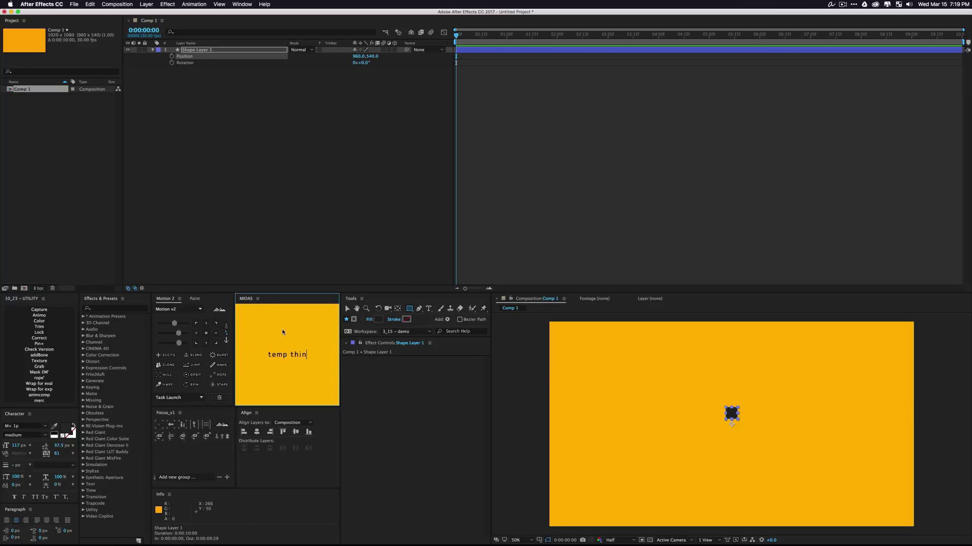
{"action": "key", "text": "Return"}
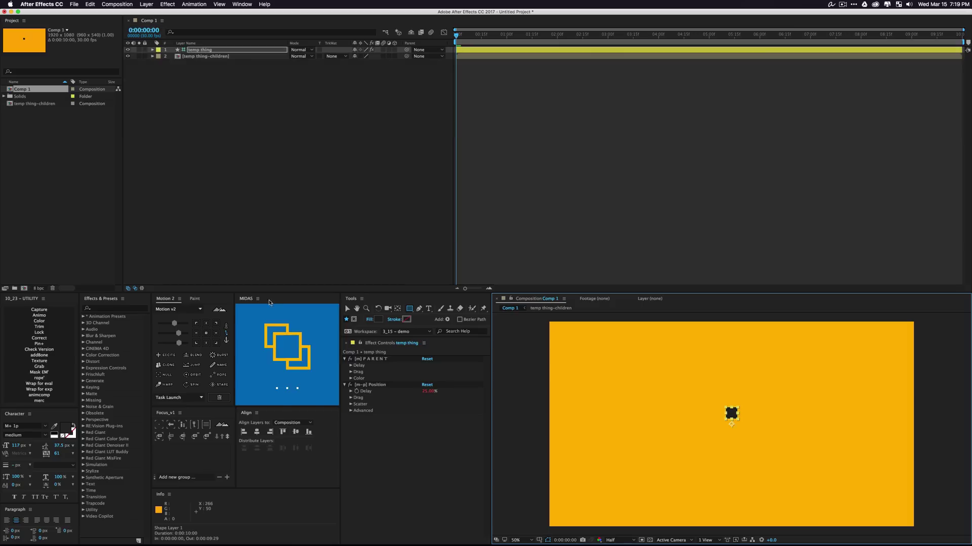
Enable Scatter, widen X and Y Range, keyframe both, and shift the keys later
{"action": "left_click", "coordinate": [350, 404]}
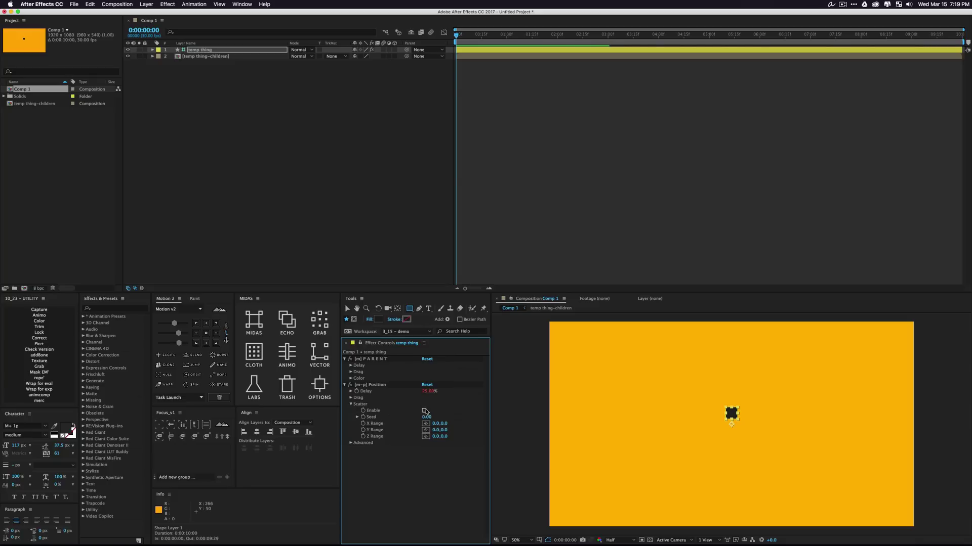
{"action": "left_click", "coordinate": [424, 412]}
{"action": "left_click_drag", "start_coordinate": [436, 423], "coordinate": [673, 424]}
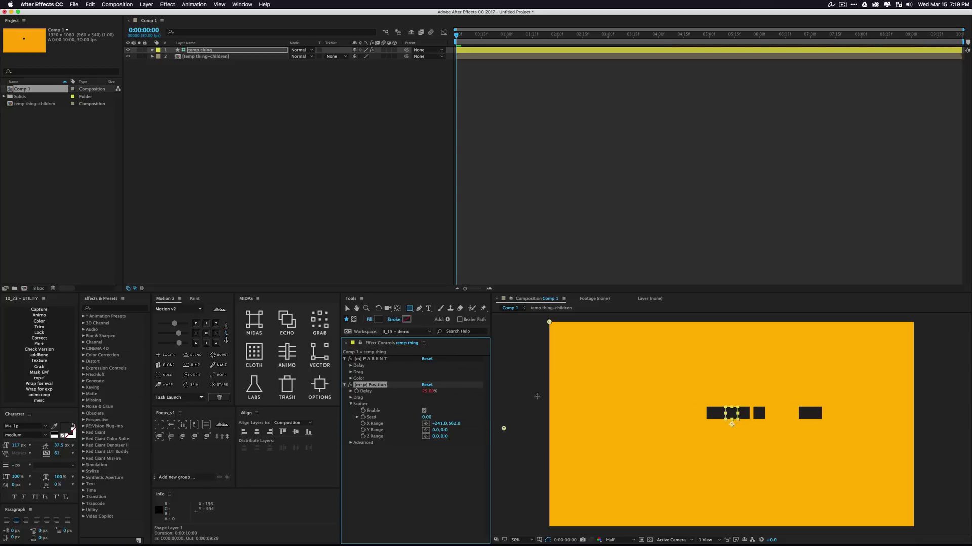
{"action": "left_click_drag", "start_coordinate": [438, 432], "coordinate": [582, 436]}
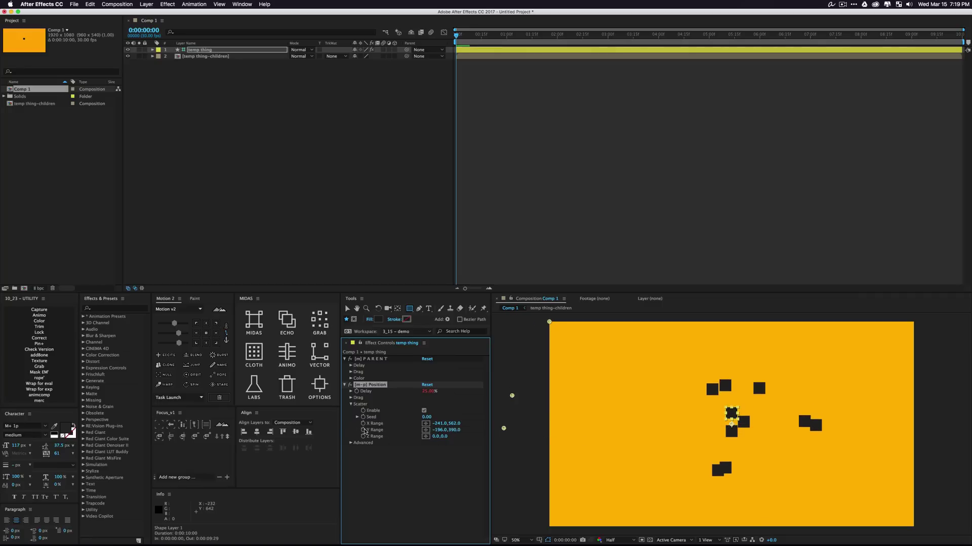
{"action": "left_click", "coordinate": [363, 424]}
{"action": "left_click", "coordinate": [363, 430]}
{"action": "key", "text": "u"}
{"action": "left_click_drag", "start_coordinate": [455, 79], "coordinate": [574, 73]}
Set X and Y Range keyframes to 0,0 at 0:00:00:29 and preview the burst
{"action": "left_click", "coordinate": [505, 34]}
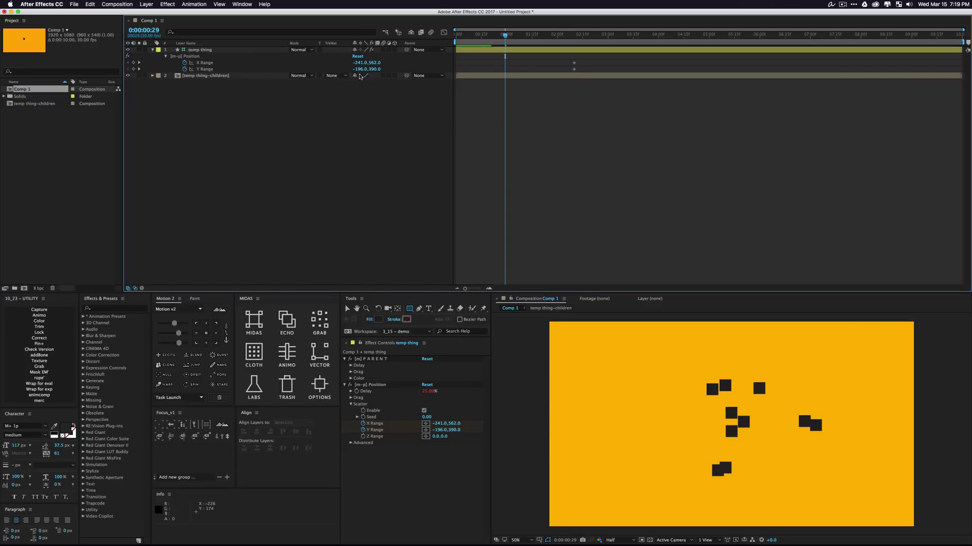
{"action": "left_click", "coordinate": [357, 63]}
{"action": "type", "text": "0"}
{"action": "key", "text": "Tab"}
{"action": "type", "text": "0"}
{"action": "key", "text": "Tab"}
{"action": "type", "text": "0"}
{"action": "key", "text": "Tab"}
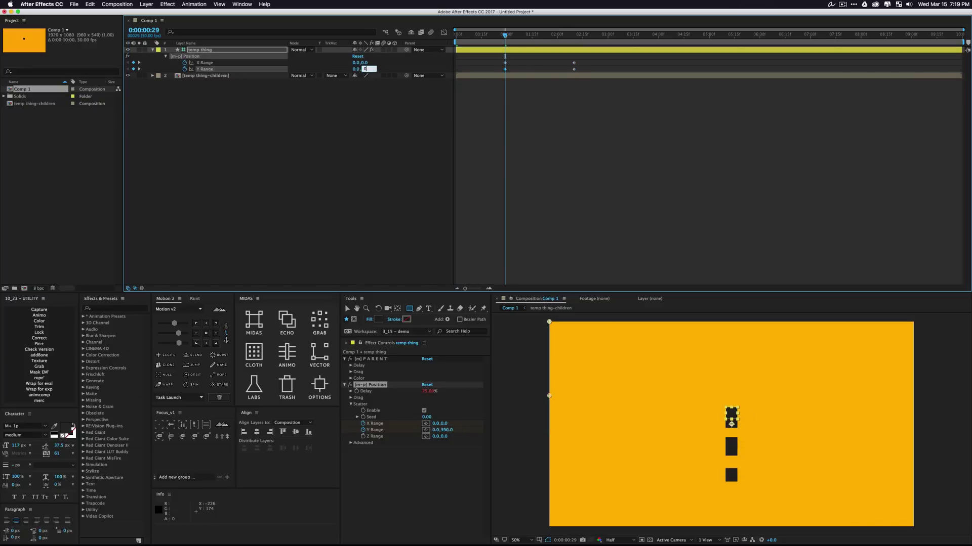
{"action": "type", "text": "0"}
{"action": "key", "text": "Tab"}
{"action": "left_click", "coordinate": [448, 172]}
{"action": "key", "text": "space"}
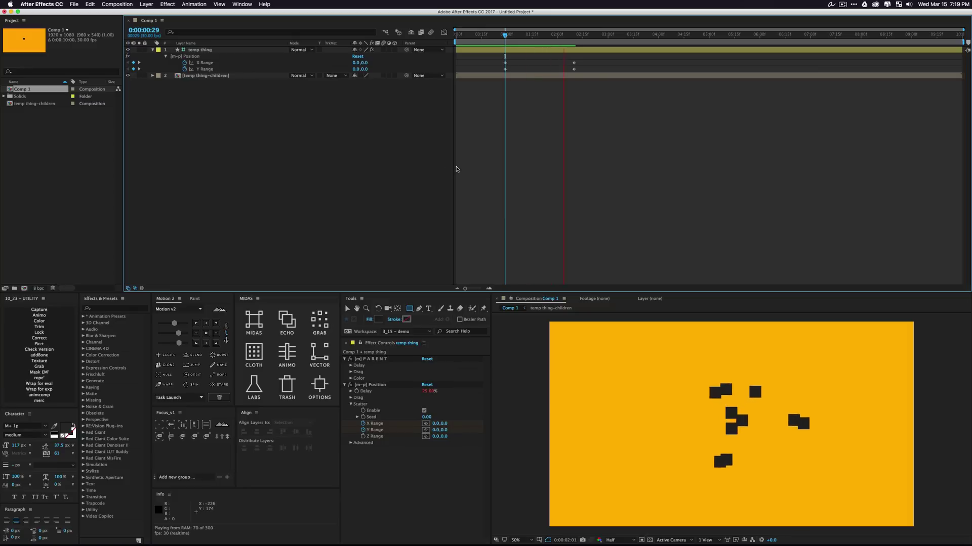
Ease the four Range keyframes, preview the scatter, then open Animo for temp thing
{"action": "key", "text": "space"}
{"action": "left_click_drag", "start_coordinate": [615, 116], "coordinate": [489, 57]}
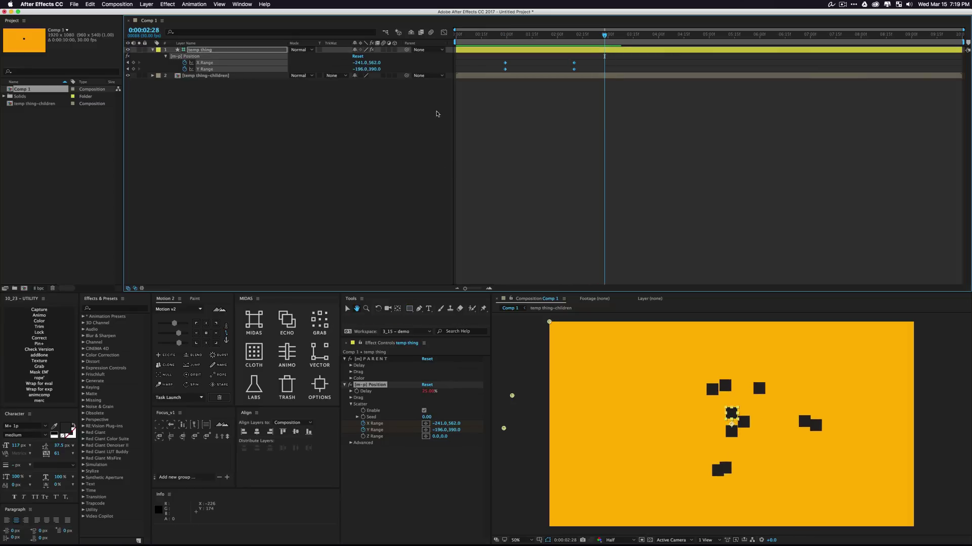
{"action": "left_click", "coordinate": [181, 334]}
{"action": "key", "text": "space"}
{"action": "left_click", "coordinate": [338, 174]}
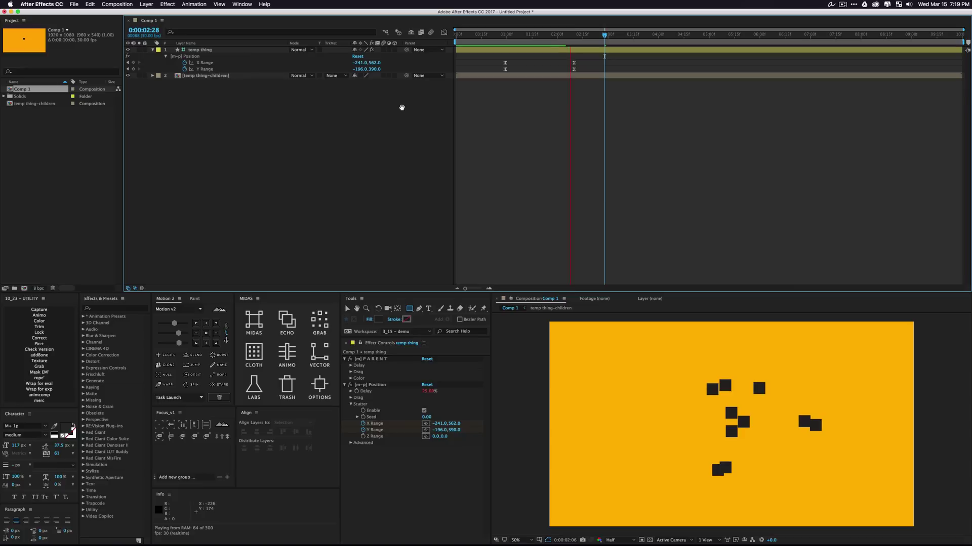
{"action": "key", "text": "space"}
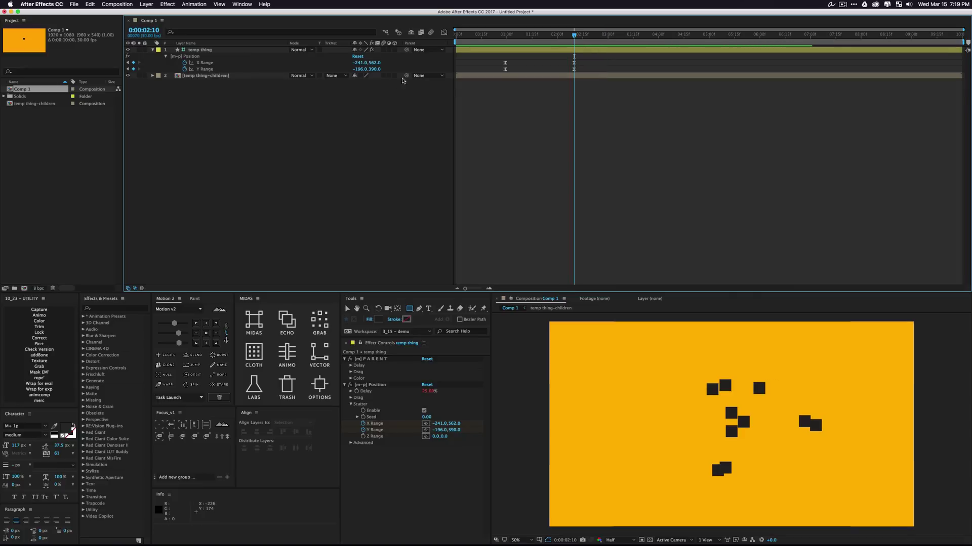
{"action": "left_click", "coordinate": [480, 51]}
{"action": "left_click", "coordinate": [285, 357]}
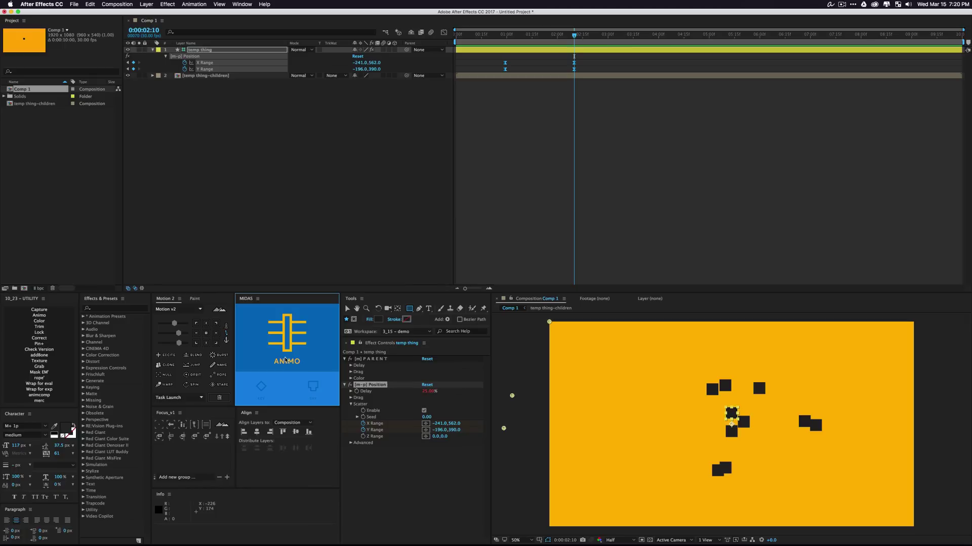
Create a KEY-mode Animo controller layer named 'animo controller'
{"action": "left_click", "coordinate": [286, 394]}
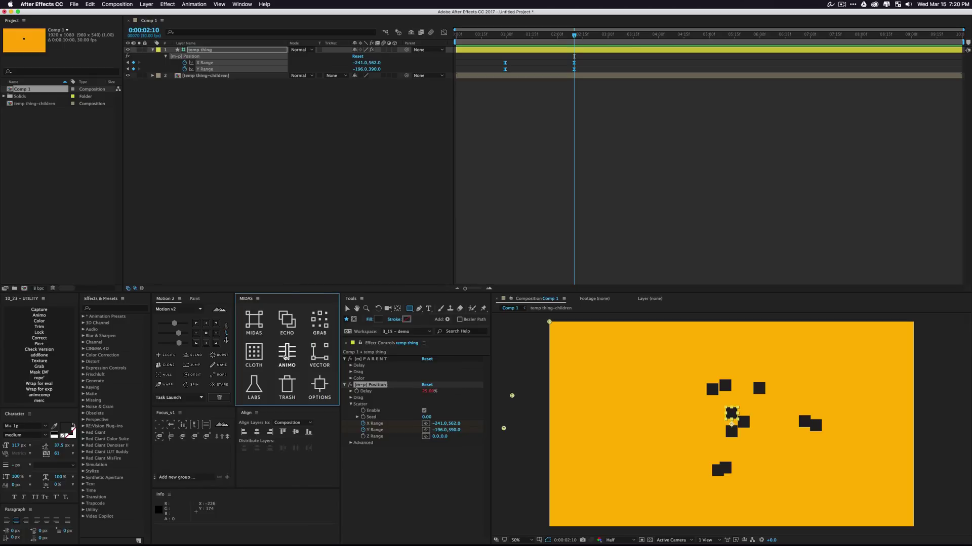
{"action": "left_click", "coordinate": [286, 356]}
{"action": "left_click", "coordinate": [260, 389]}
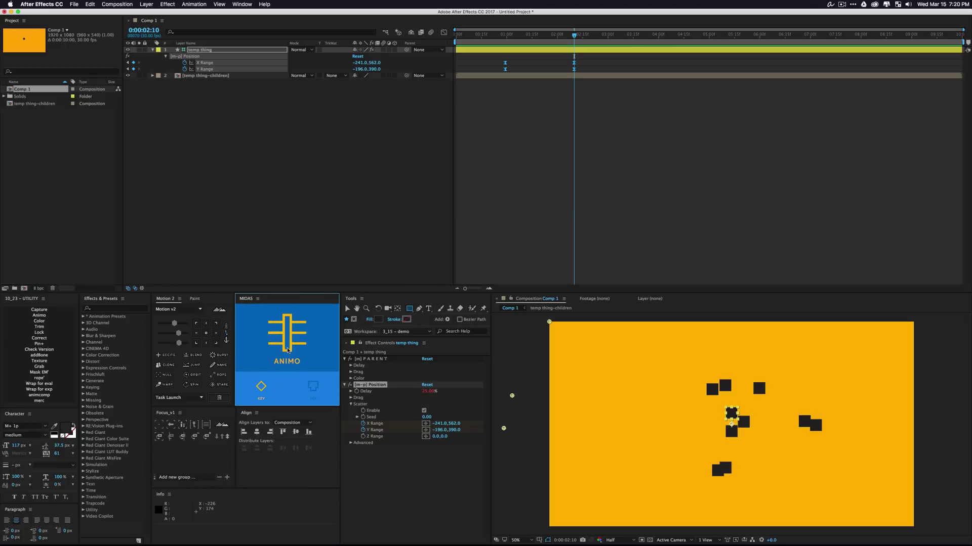
{"action": "left_click", "coordinate": [287, 349]}
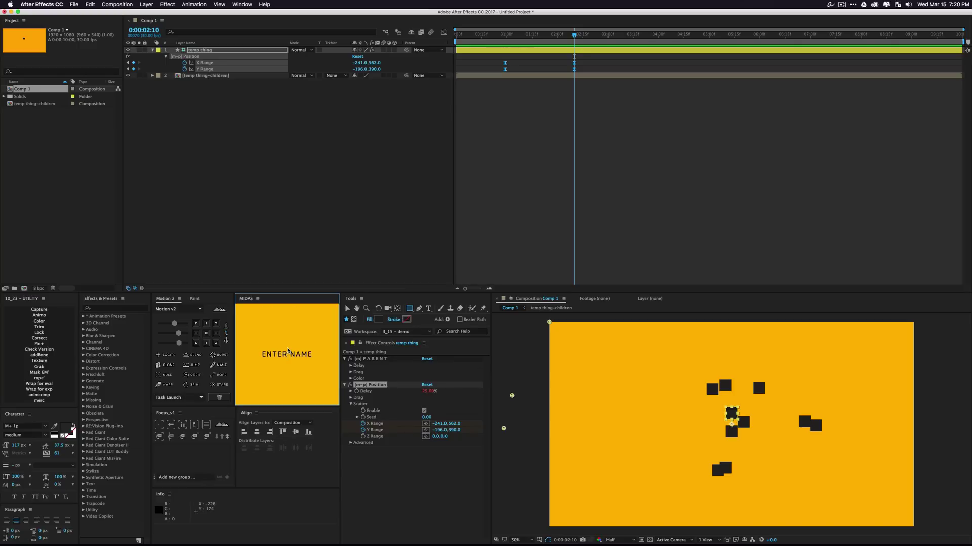
{"action": "type", "text": "animo controller"}
{"action": "key", "text": "Return"}
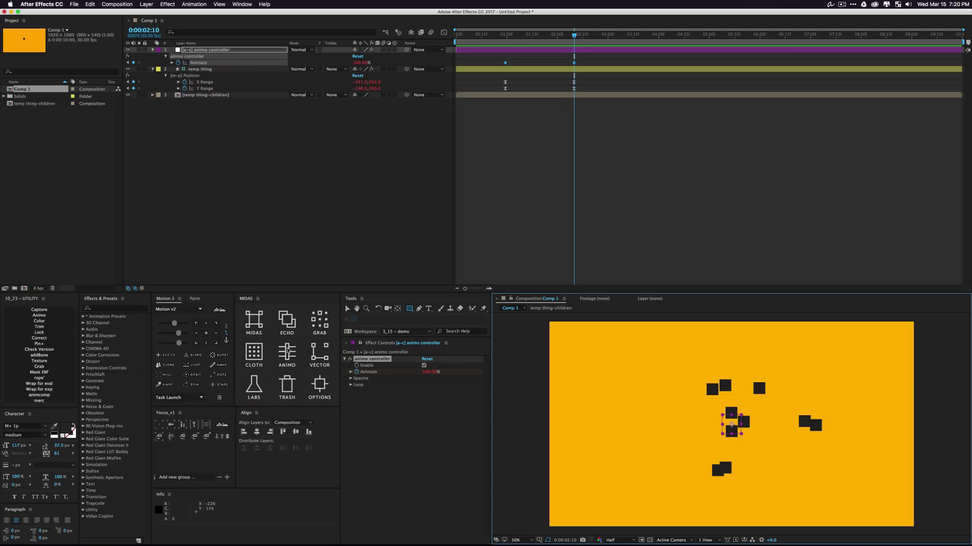
Move the controller's Animate keyframes earlier, ending at 0:00:01:12, then select temp thing's X Range
{"action": "left_click", "coordinate": [492, 54]}
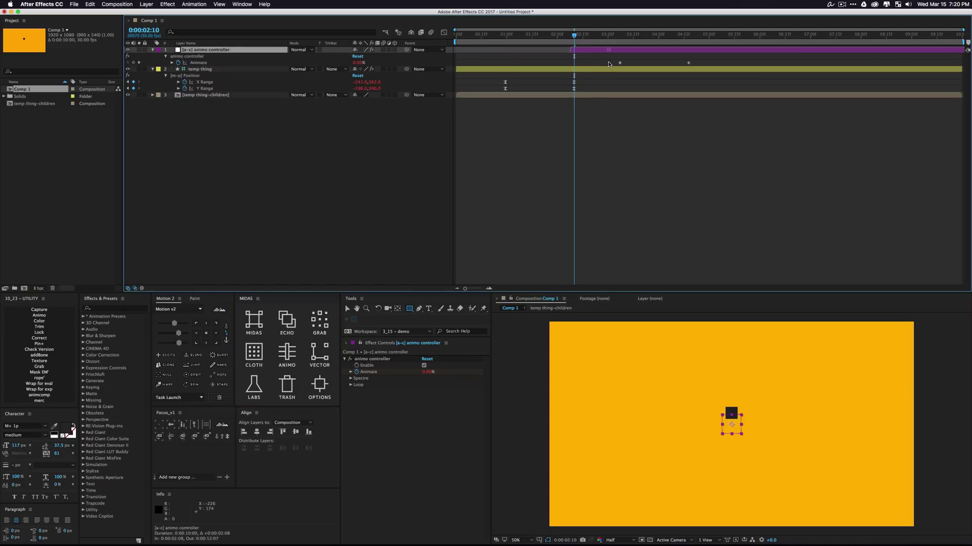
{"action": "left_click_drag", "start_coordinate": [494, 57], "coordinate": [576, 67]}
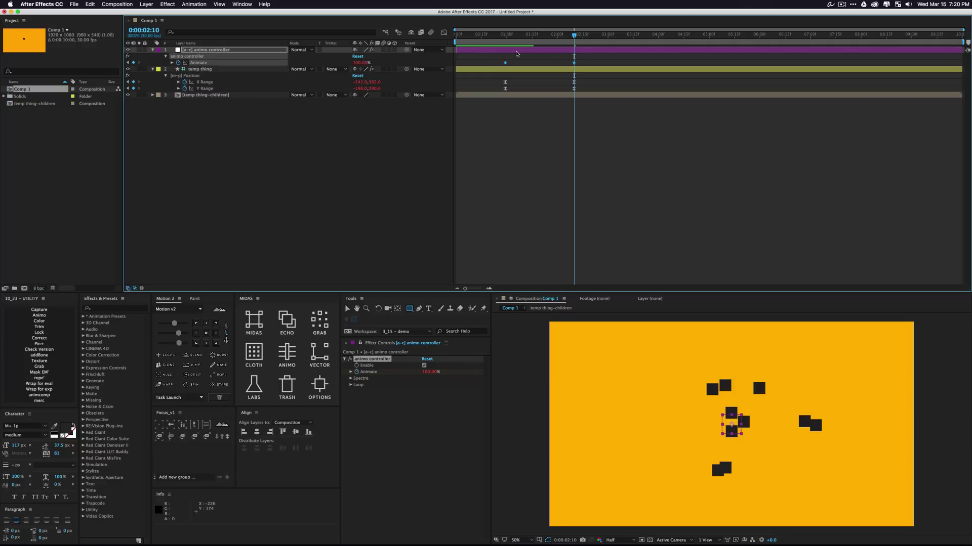
{"action": "left_click_drag", "start_coordinate": [511, 39], "coordinate": [551, 42]}
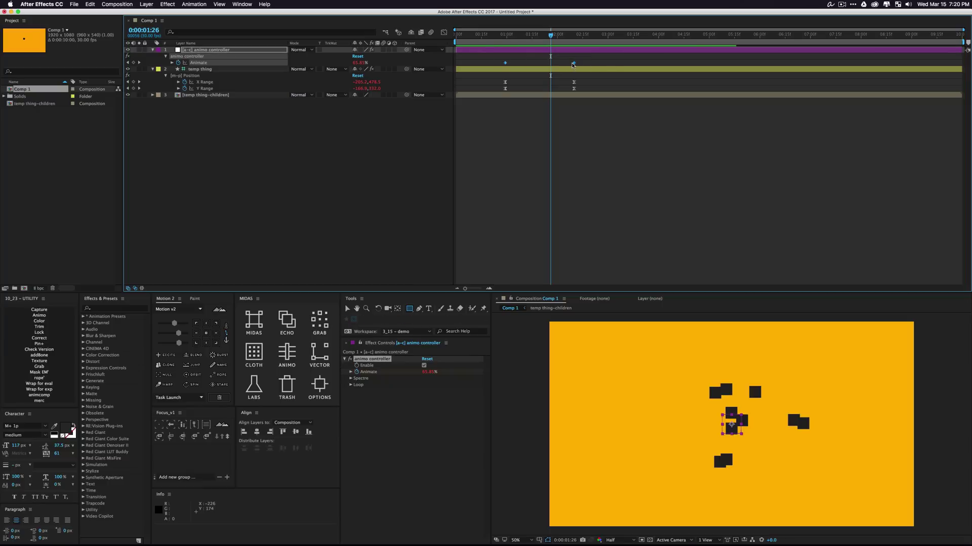
{"action": "left_click_drag", "start_coordinate": [573, 64], "coordinate": [493, 35]}
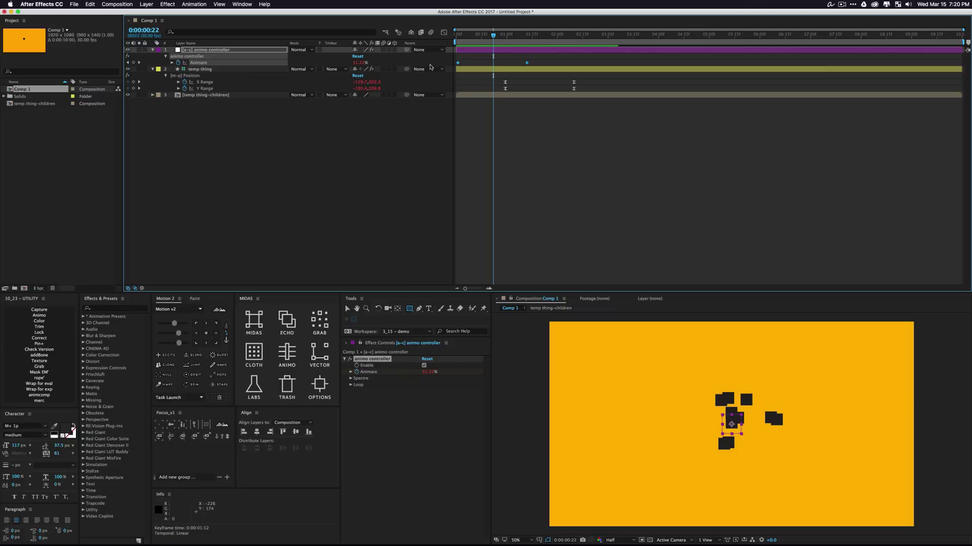
{"action": "left_click", "coordinate": [304, 122]}
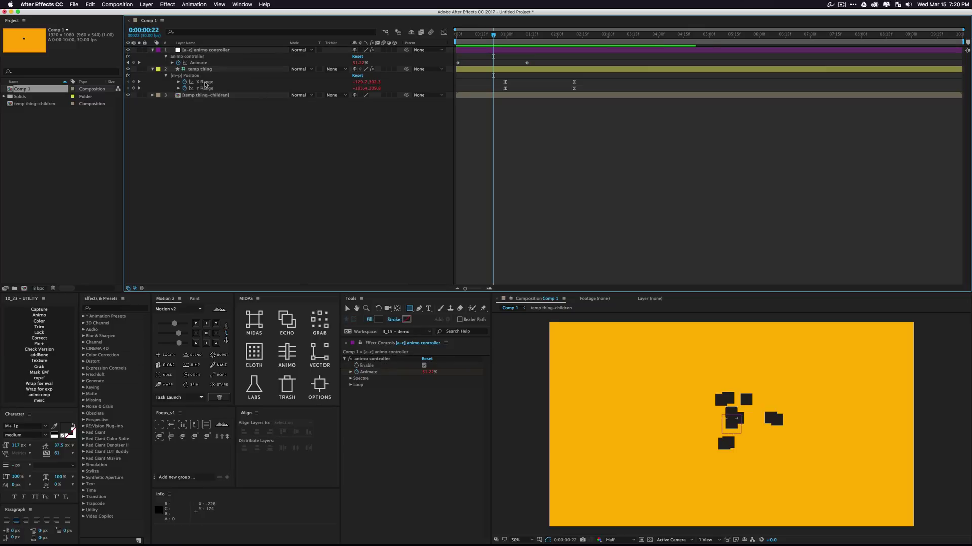
{"action": "left_click", "coordinate": [205, 83]}
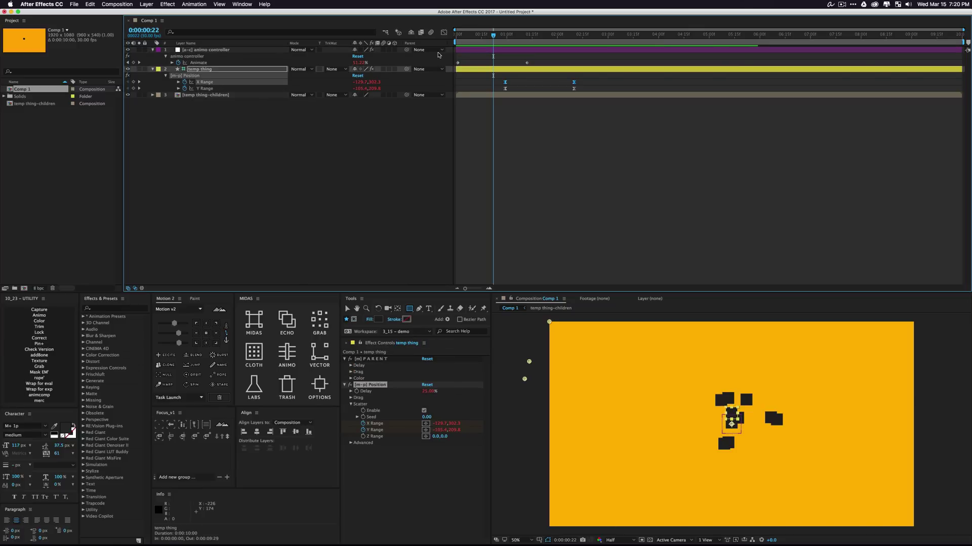
In the Graph Editor, Easy Ease both Animate keyframes and lengthen the first key's influence
{"action": "left_click", "coordinate": [443, 32]}
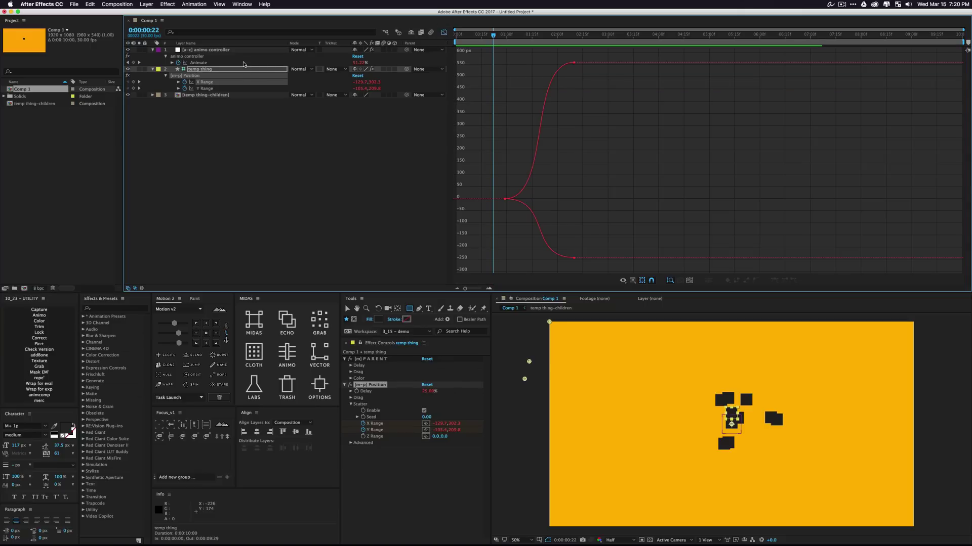
{"action": "left_click", "coordinate": [243, 64]}
{"action": "left_click", "coordinate": [196, 71]}
{"action": "left_click", "coordinate": [193, 63]}
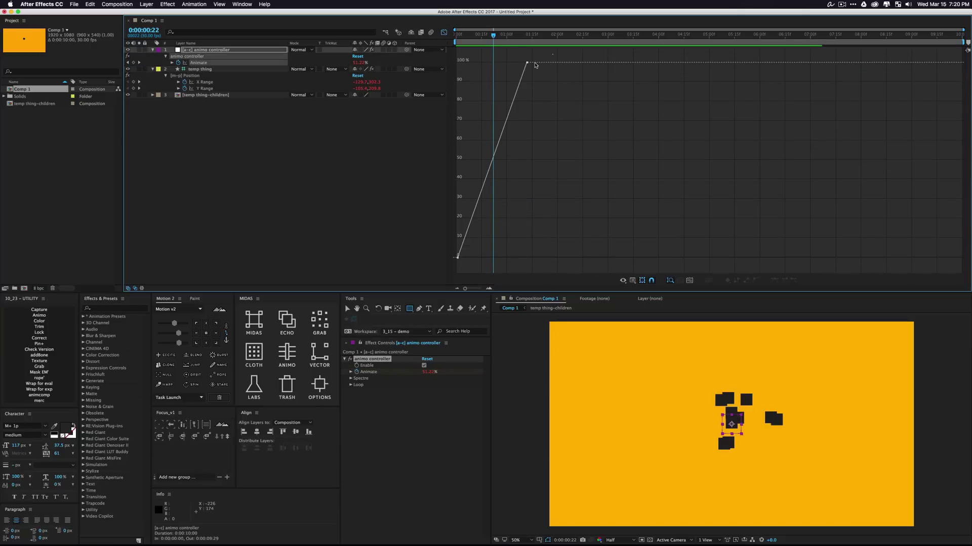
{"action": "left_click_drag", "start_coordinate": [535, 65], "coordinate": [400, 273]}
{"action": "left_click", "coordinate": [178, 333]}
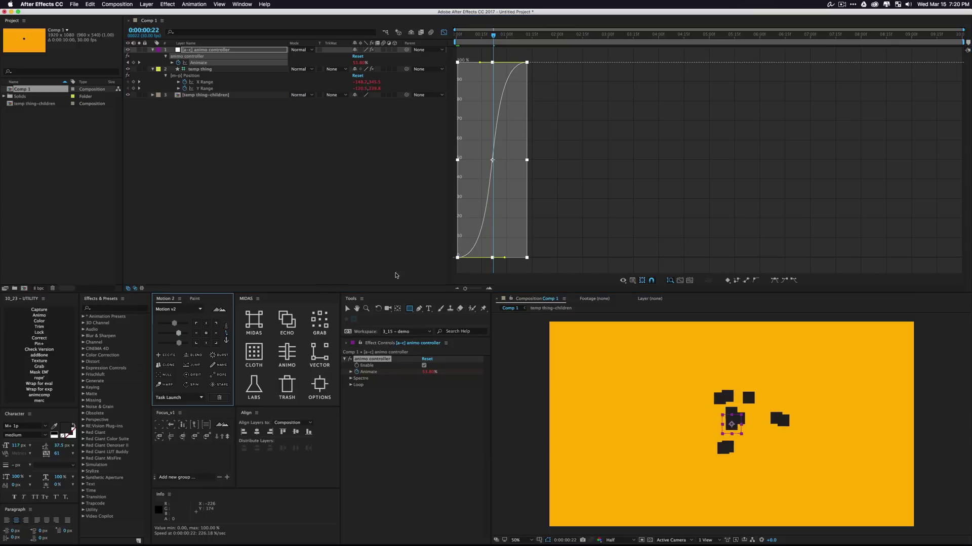
{"action": "key", "text": "v"}
{"action": "left_click", "coordinate": [458, 258]}
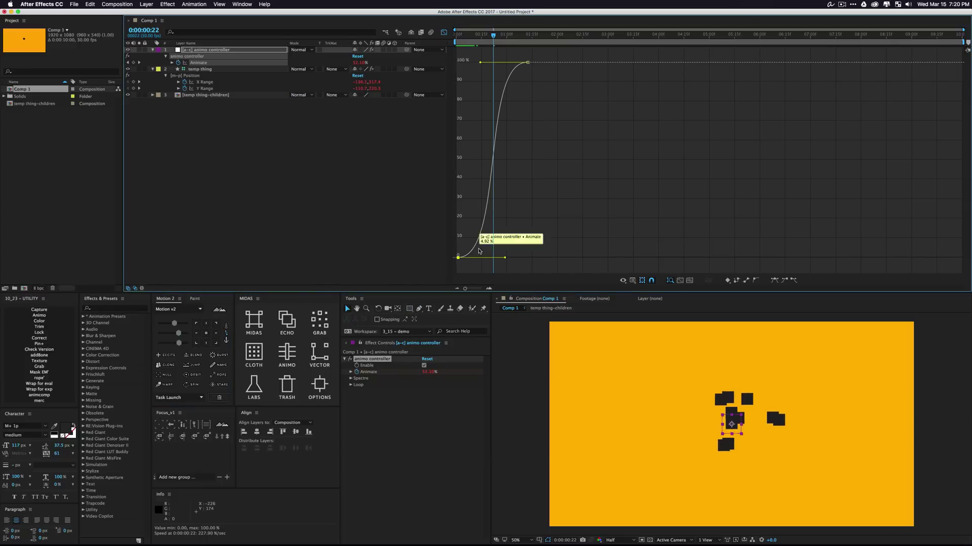
{"action": "left_click_drag", "start_coordinate": [504, 258], "coordinate": [526, 150]}
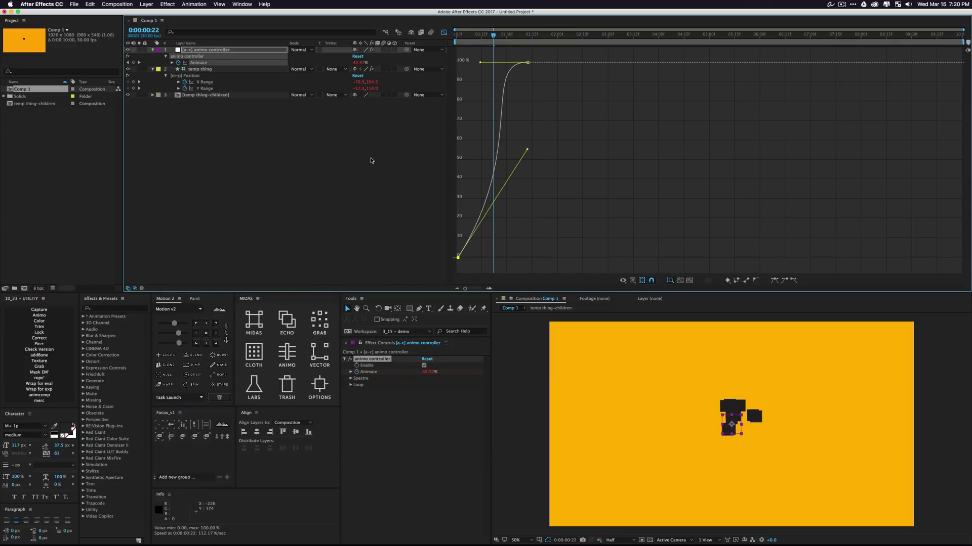
{"action": "left_click", "coordinate": [444, 32]}
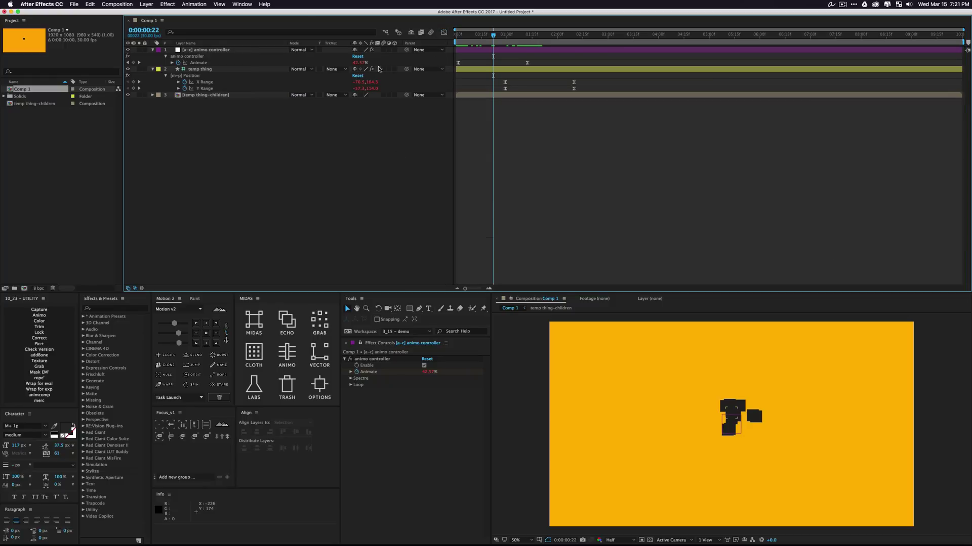
Inspect temp thing's X Range curves before and after its expression in the Graph Editor
{"action": "left_click", "coordinate": [178, 82]}
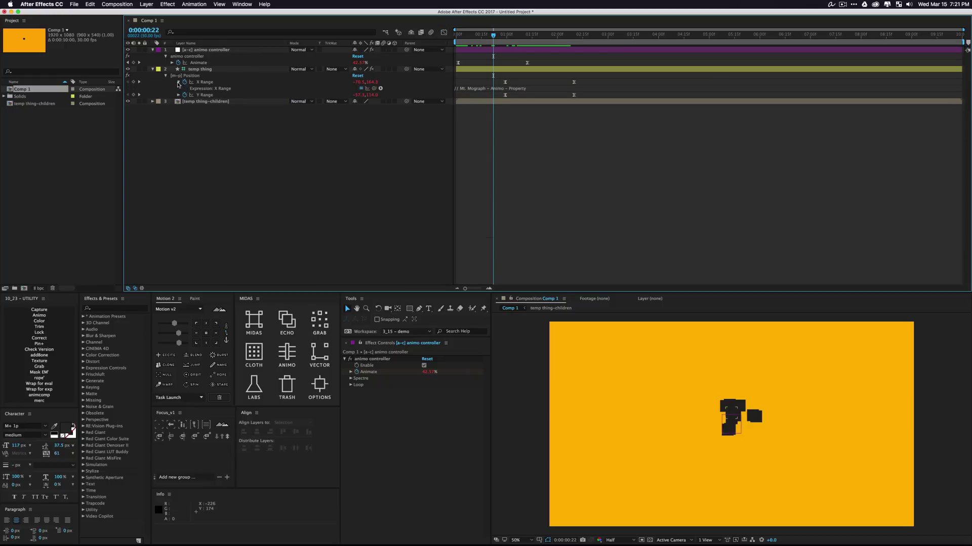
{"action": "left_click", "coordinate": [444, 32]}
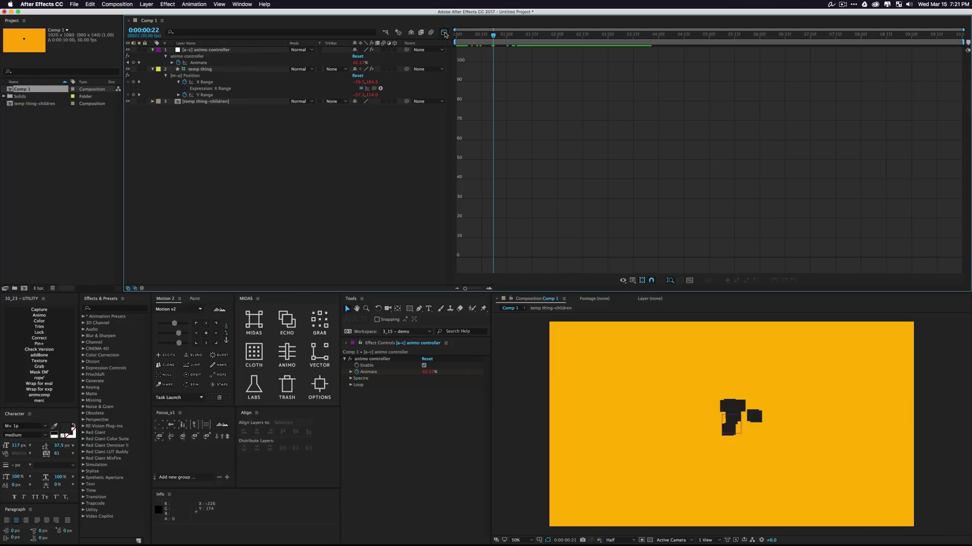
{"action": "left_click", "coordinate": [212, 83]}
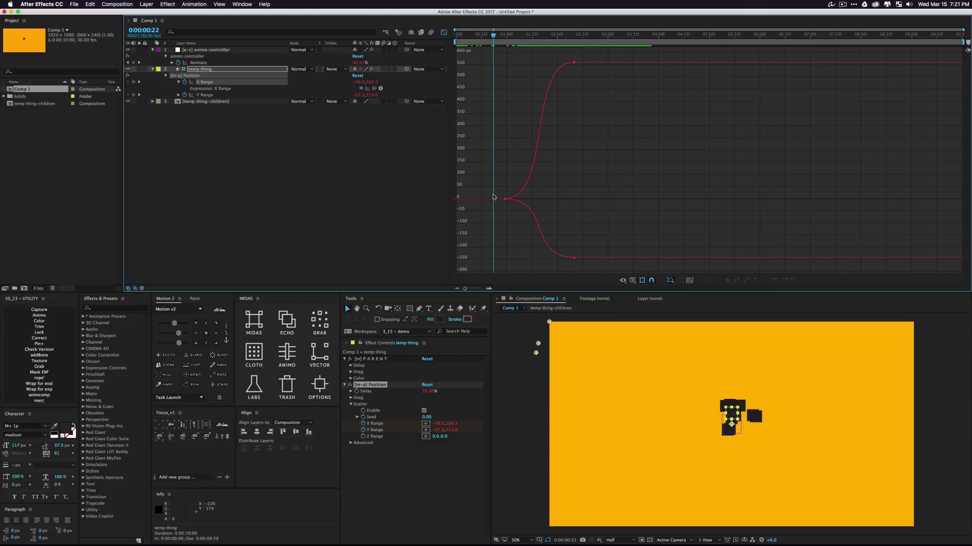
{"action": "left_click", "coordinate": [368, 89]}
{"action": "left_click", "coordinate": [368, 89]}
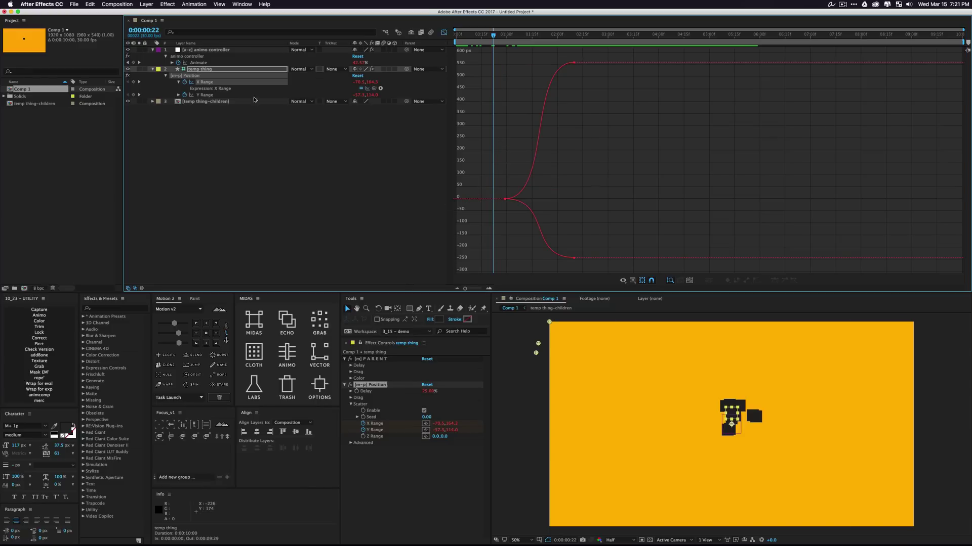
Collapse temp thing's properties and preview the eased scatter
{"action": "left_click", "coordinate": [153, 69]}
{"action": "left_click", "coordinate": [444, 33]}
{"action": "left_click", "coordinate": [361, 160]}
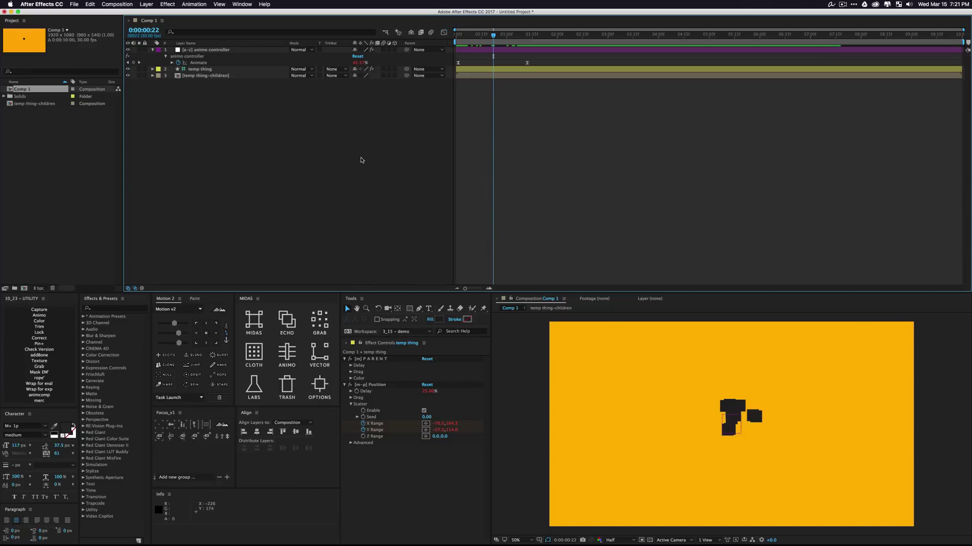
{"action": "key", "text": "space"}
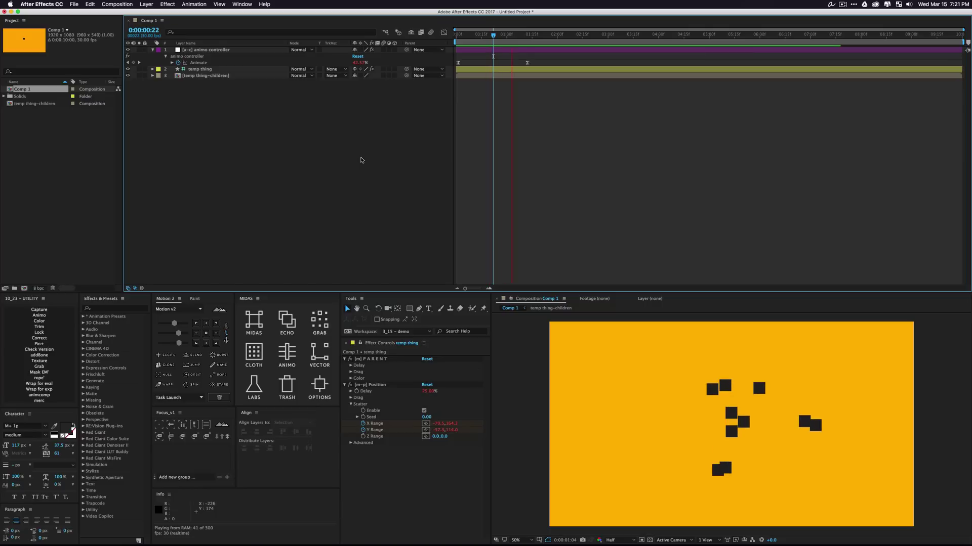
Move the second Animate keyframe to 0:00:01:12
{"action": "left_click", "coordinate": [553, 69]}
{"action": "left_click_drag", "start_coordinate": [527, 64], "coordinate": [576, 70]}
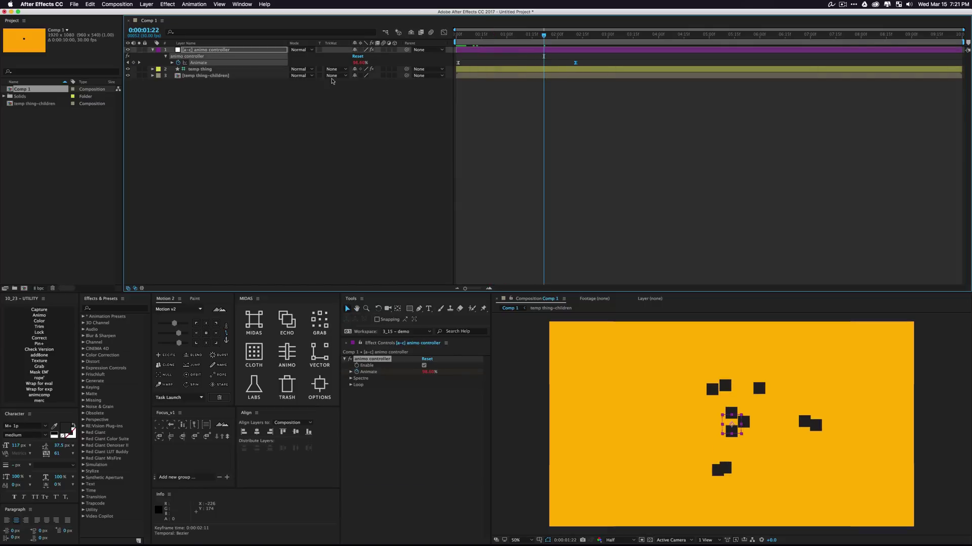
{"action": "left_click", "coordinate": [365, 423]}
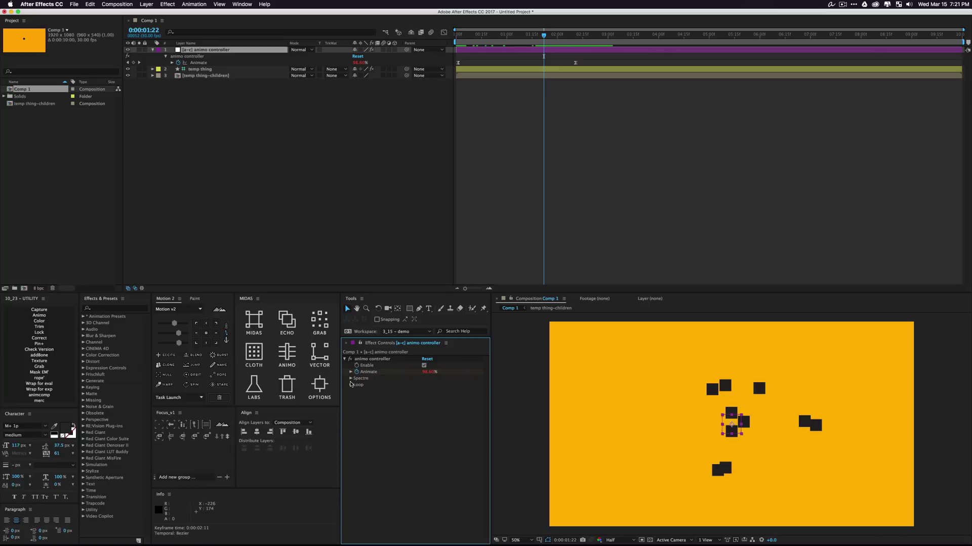
Enable the controller's Loop with Ping-Pong type and preview it
{"action": "left_click", "coordinate": [350, 385]}
{"action": "left_click", "coordinate": [424, 392]}
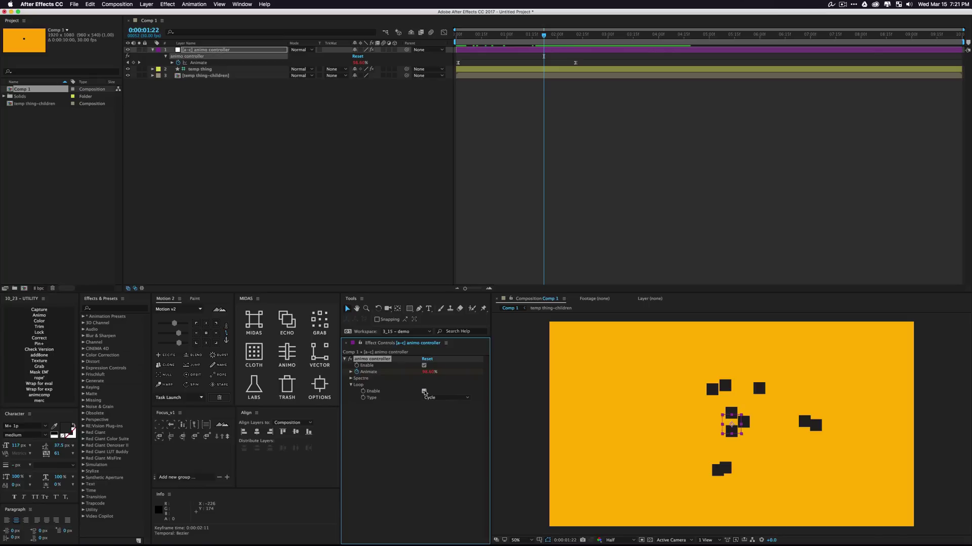
{"action": "left_click", "coordinate": [430, 417]}
{"action": "key", "text": "space"}
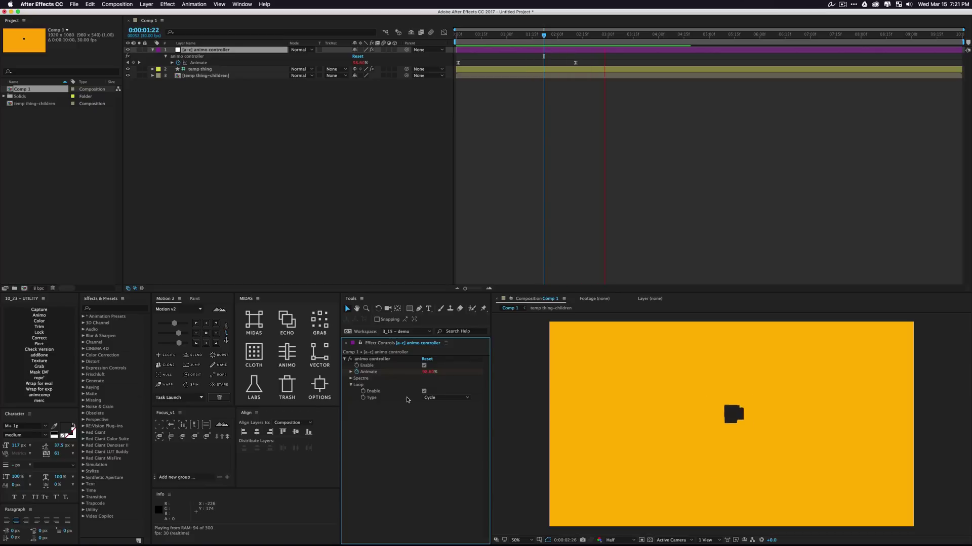
{"action": "left_click", "coordinate": [438, 398]}
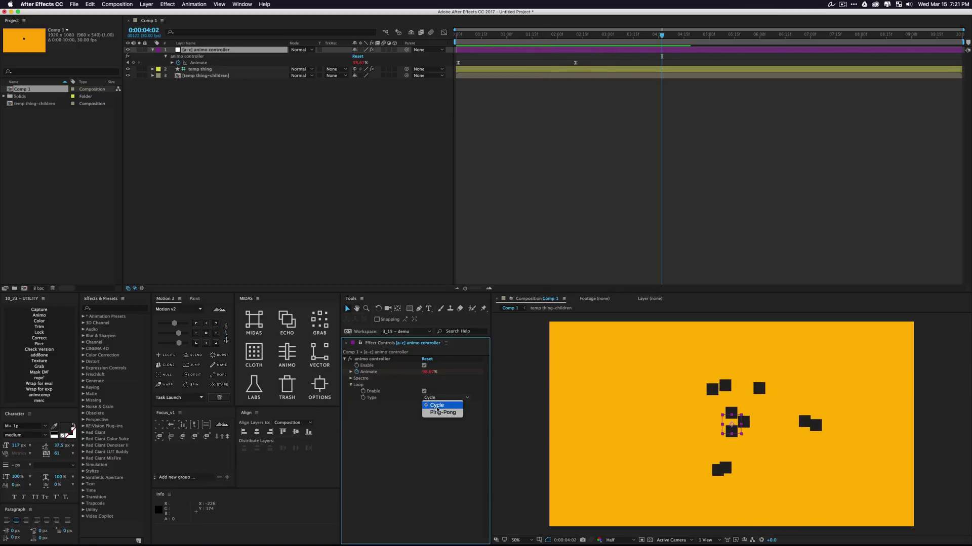
{"action": "left_click", "coordinate": [442, 413]}
{"action": "key", "text": "space"}
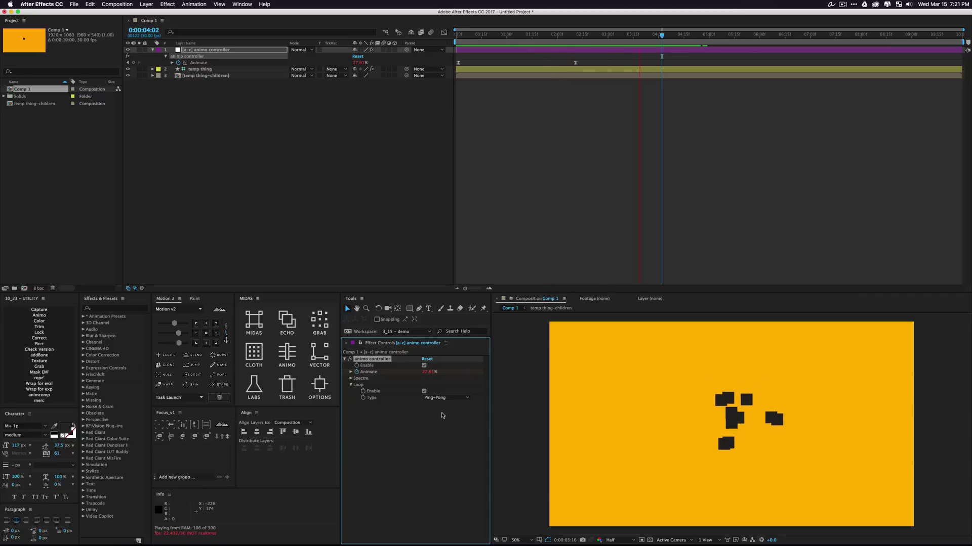
Keyframe temp thing's Position at 0:00:00:28 so the squares drop in, and ease both keys
{"action": "key", "text": "space"}
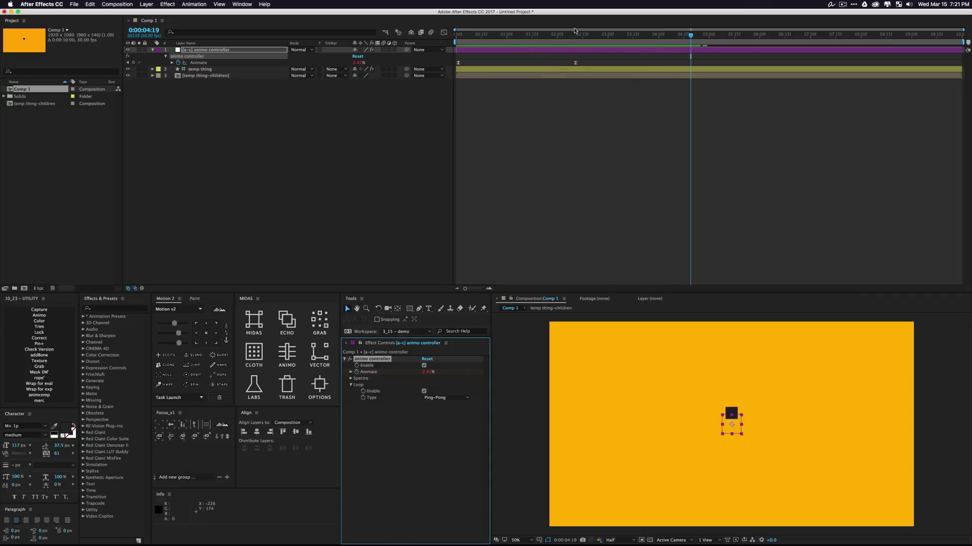
{"action": "left_click", "coordinate": [412, 55]}
{"action": "left_click", "coordinate": [227, 69]}
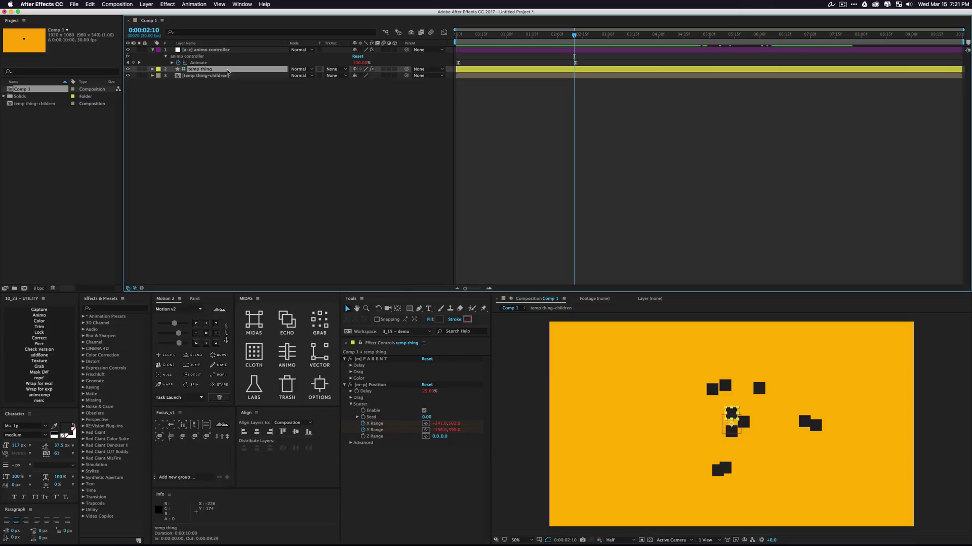
{"action": "key", "text": "u"}
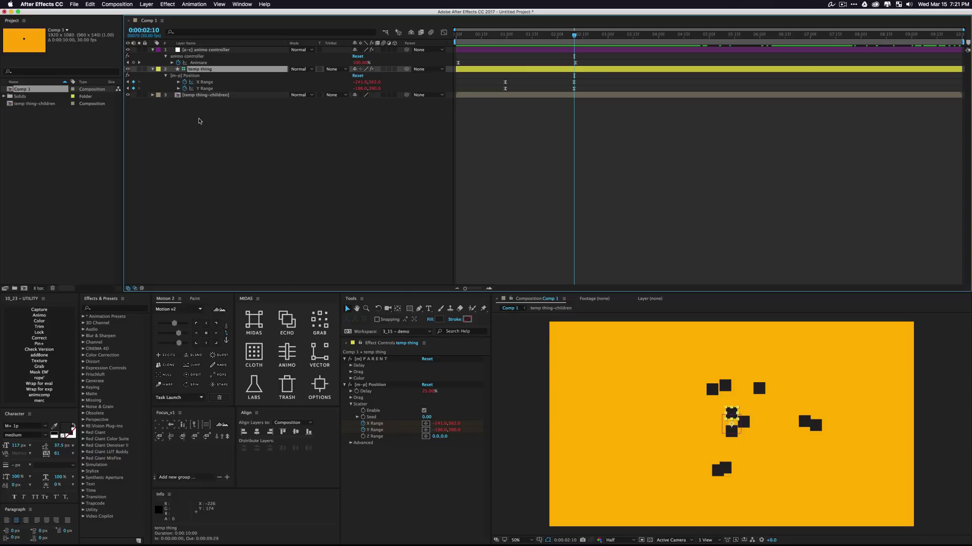
{"action": "key", "text": "alt+shift+p"}
{"action": "left_click", "coordinate": [503, 35]}
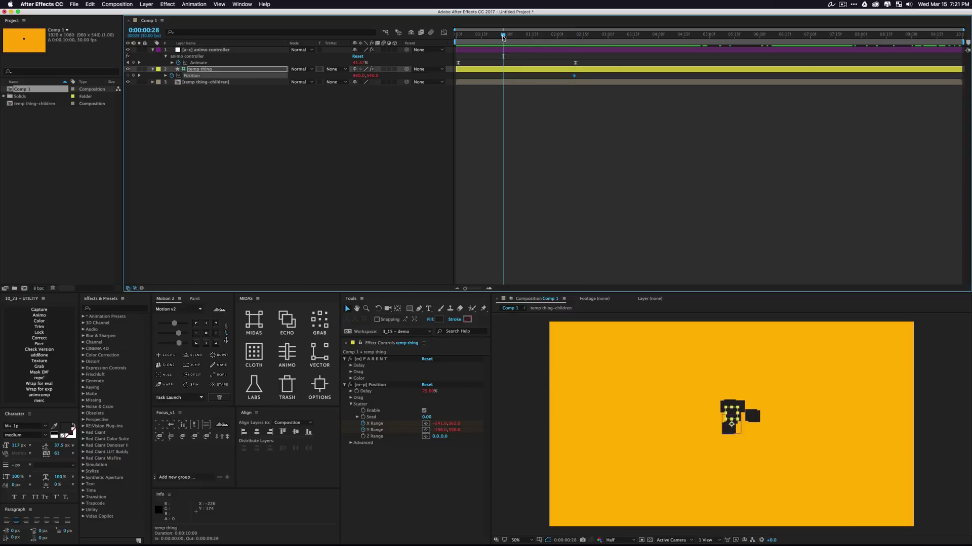
{"action": "left_click_drag", "start_coordinate": [372, 75], "coordinate": [363, 90]}
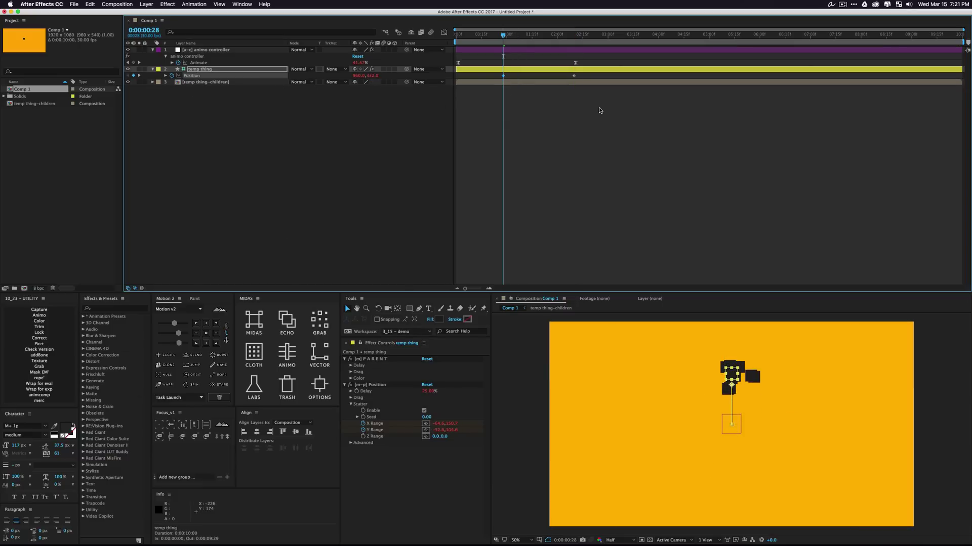
{"action": "left_click_drag", "start_coordinate": [599, 111], "coordinate": [479, 72]}
{"action": "left_click_drag", "start_coordinate": [178, 333], "coordinate": [172, 333]}
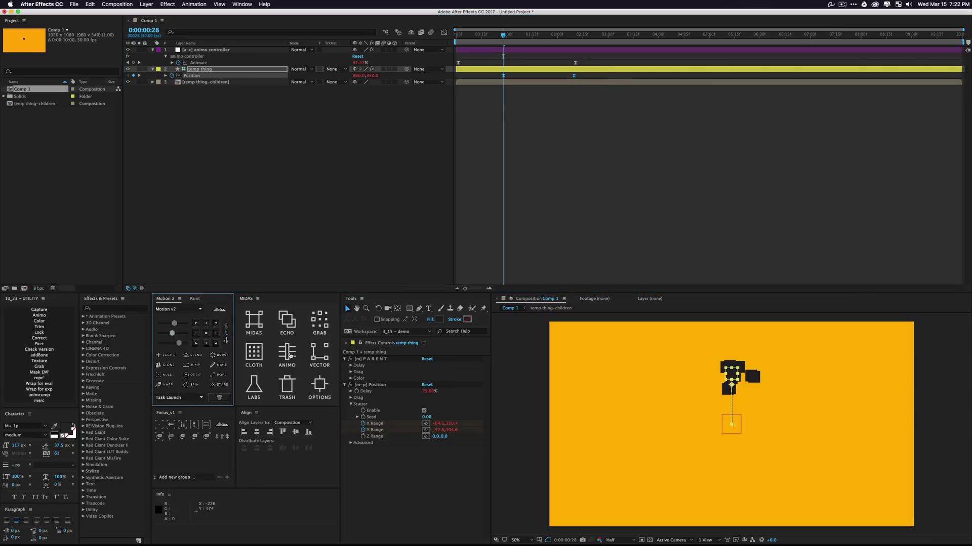
Create another Animo controller layer named 'animo controller'
{"action": "left_click", "coordinate": [286, 351]}
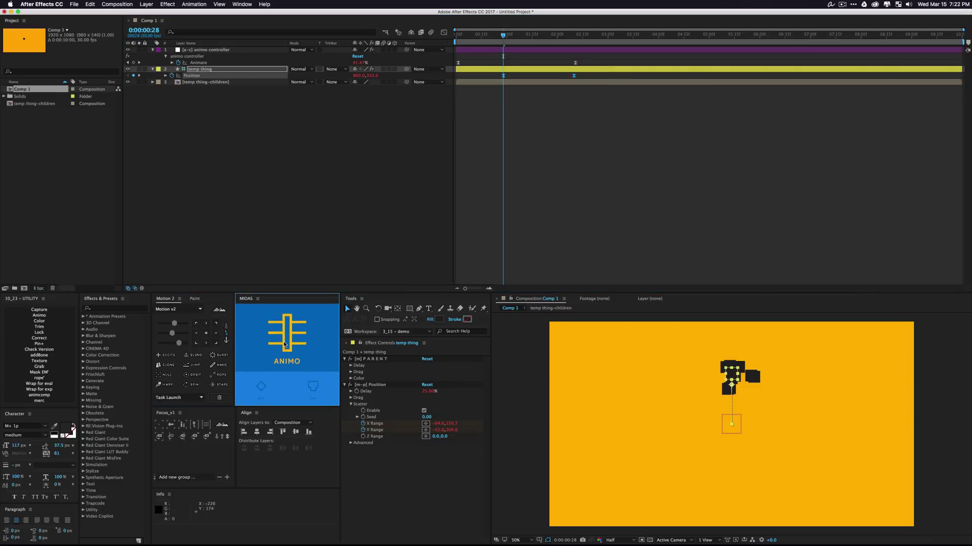
{"action": "left_click", "coordinate": [283, 341]}
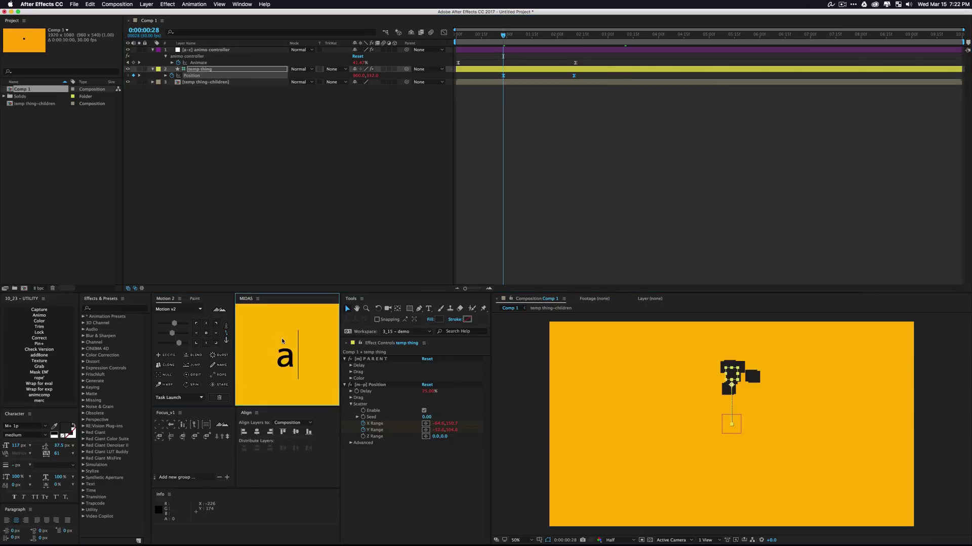
{"action": "type", "text": "nimo controller"}
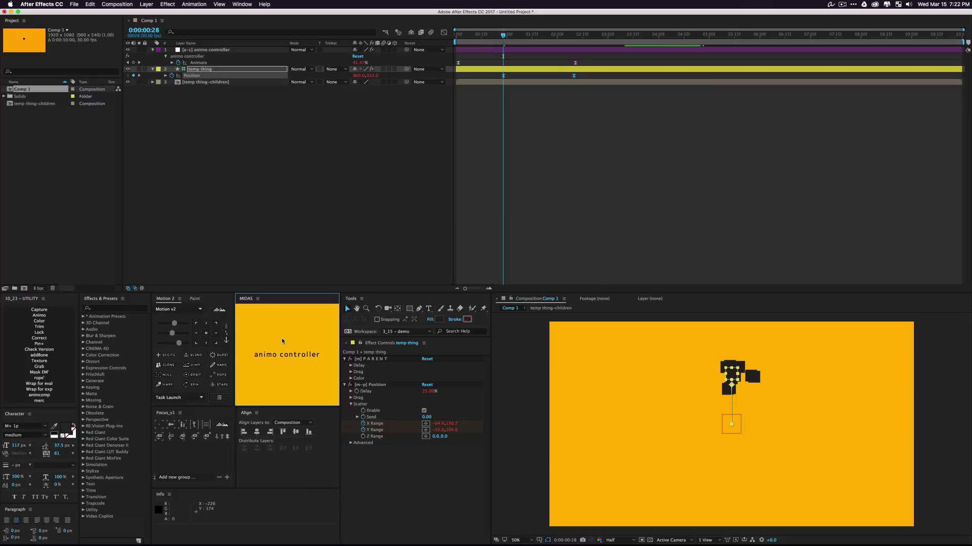
{"action": "key", "text": "Return"}
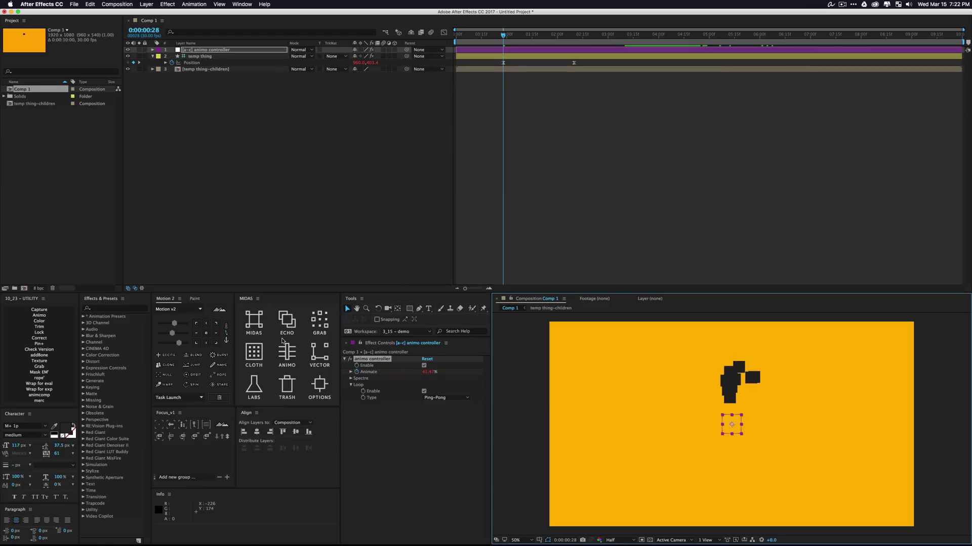
Preview the drop-and-scatter animation, then set the time to 0:00:01:15
{"action": "key", "text": "space"}
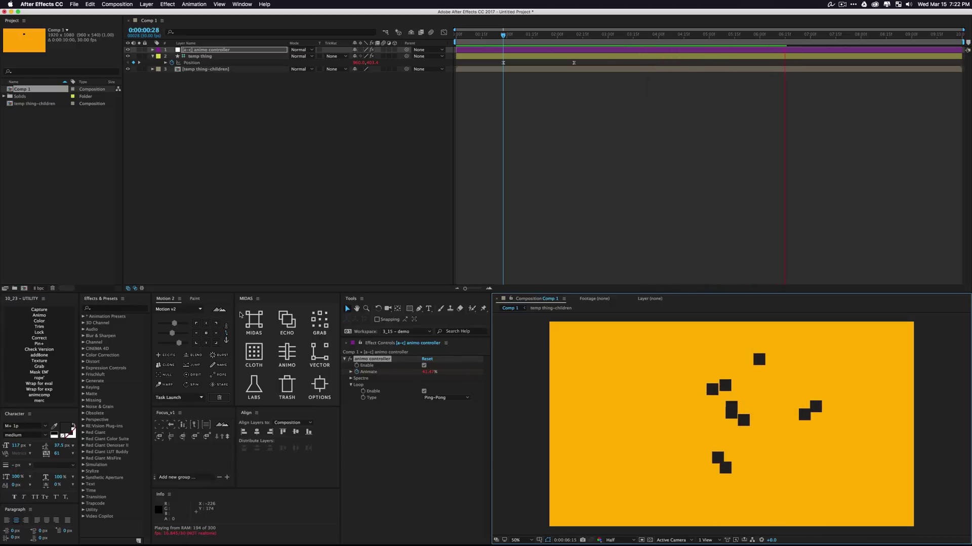
{"action": "key", "text": "space"}
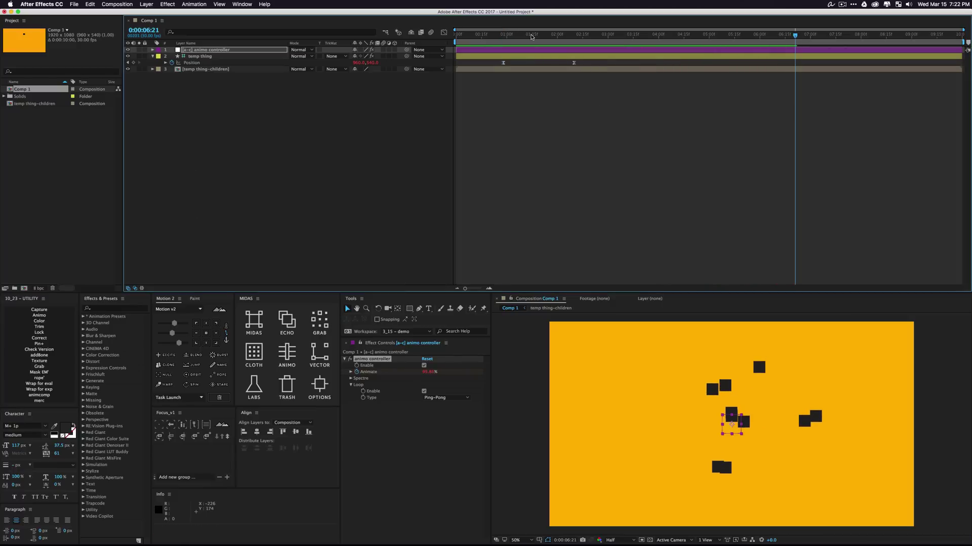
{"action": "left_click", "coordinate": [531, 36]}
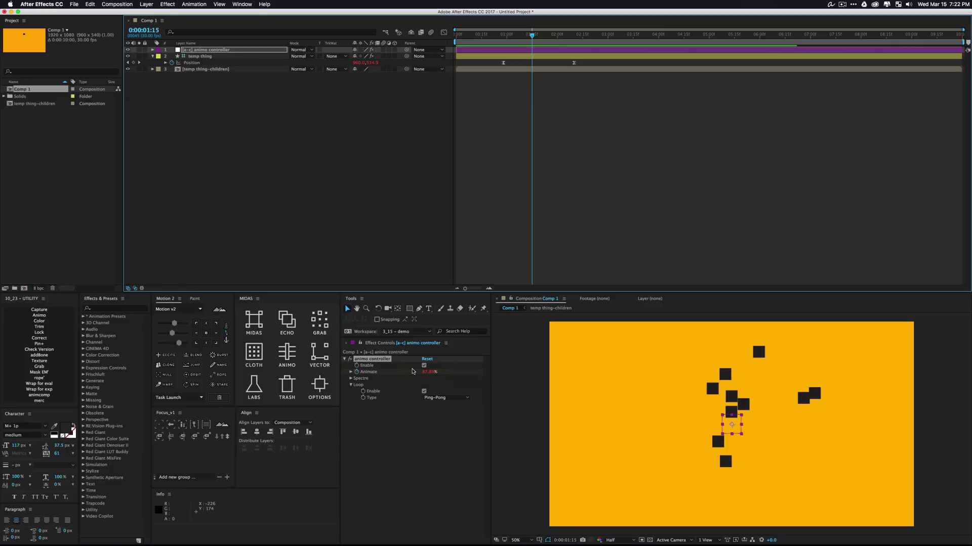
Turn off the controller's looping and reveal its keyframed Animate property
{"action": "left_click", "coordinate": [424, 392]}
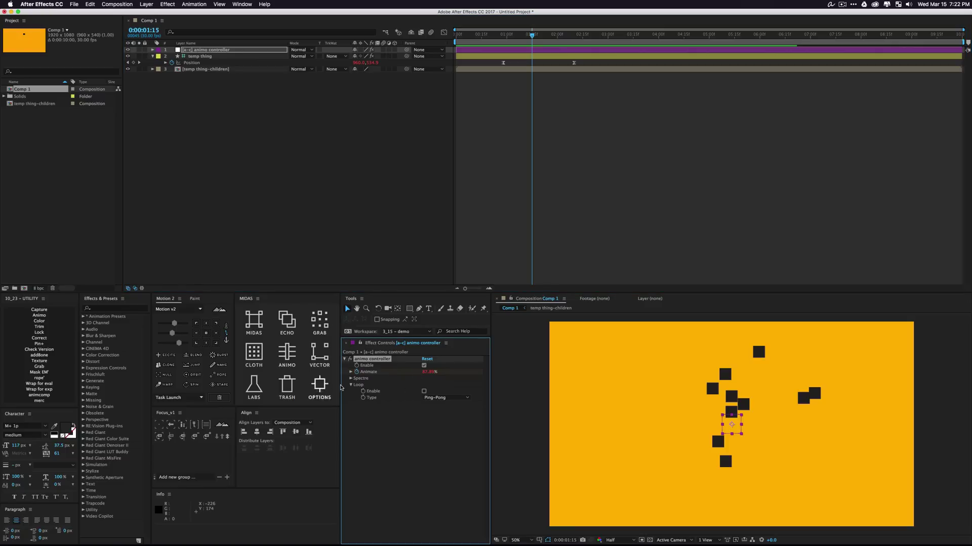
{"action": "left_click", "coordinate": [350, 385]}
{"action": "left_click", "coordinate": [390, 161]}
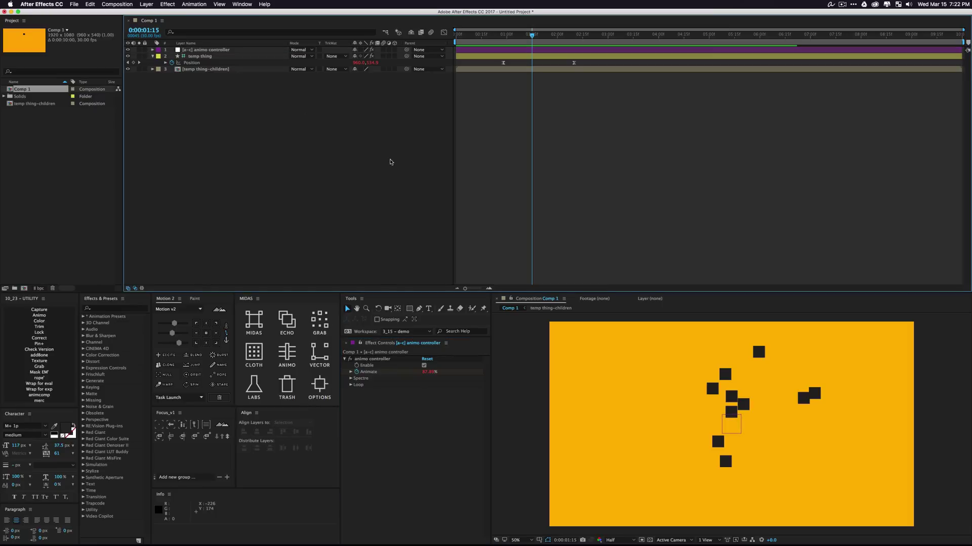
{"action": "left_click", "coordinate": [259, 51]}
{"action": "key", "text": "u"}
{"action": "left_click", "coordinate": [317, 137]}
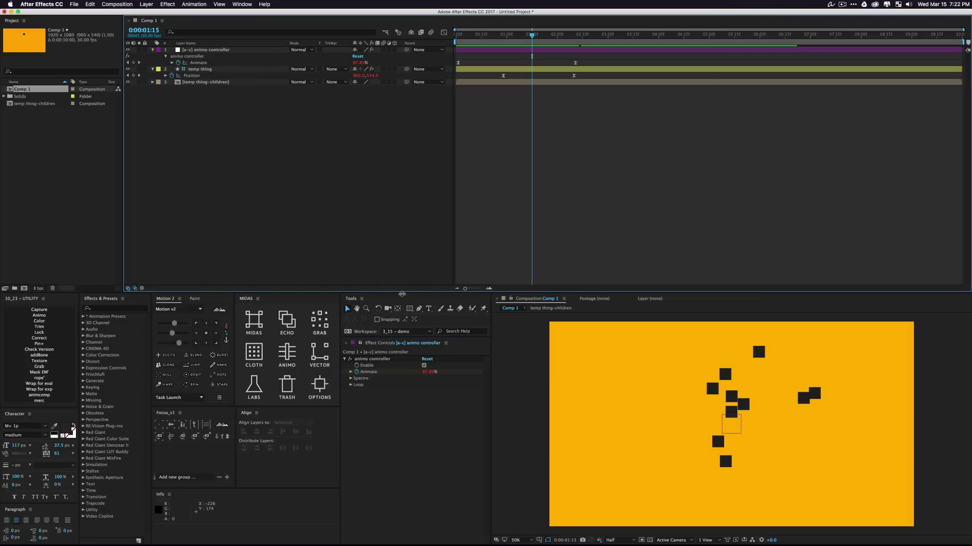
Draw a black square left of centre, centre its anchor point, and rename it TRIGGER
{"action": "left_click", "coordinate": [409, 308]}
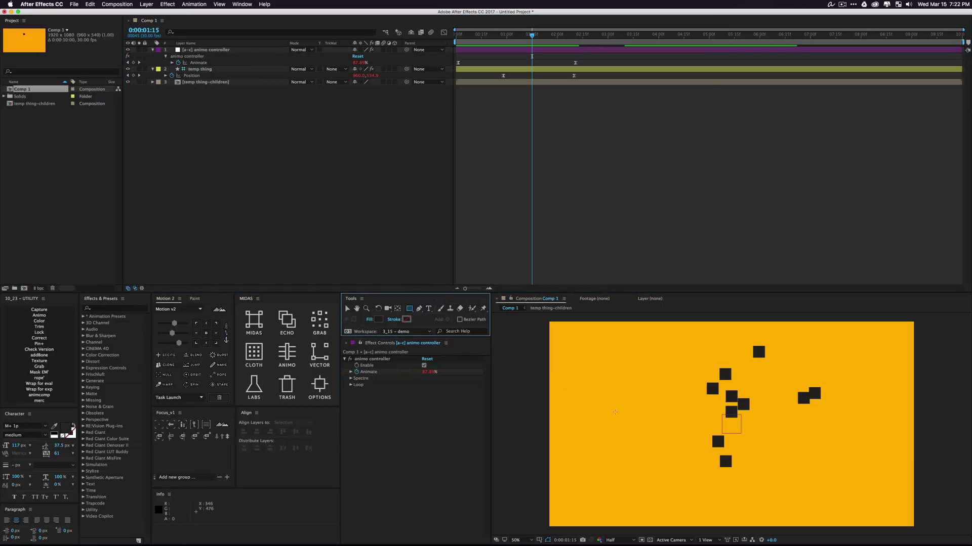
{"action": "left_click_drag", "start_coordinate": [615, 412], "coordinate": [642, 439]}
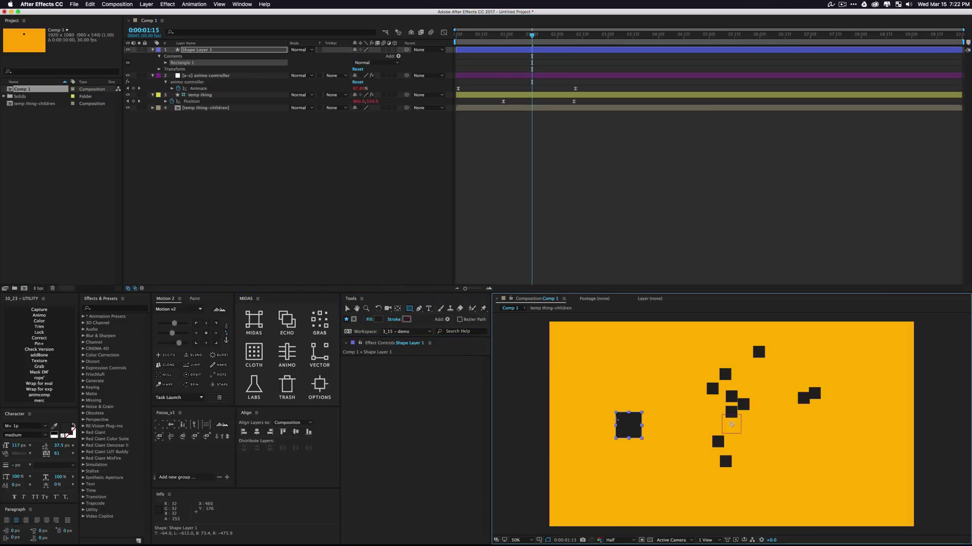
{"action": "left_click", "coordinate": [209, 335]}
{"action": "left_click", "coordinate": [245, 208]}
{"action": "key", "text": "v"}
{"action": "left_click", "coordinate": [204, 50]}
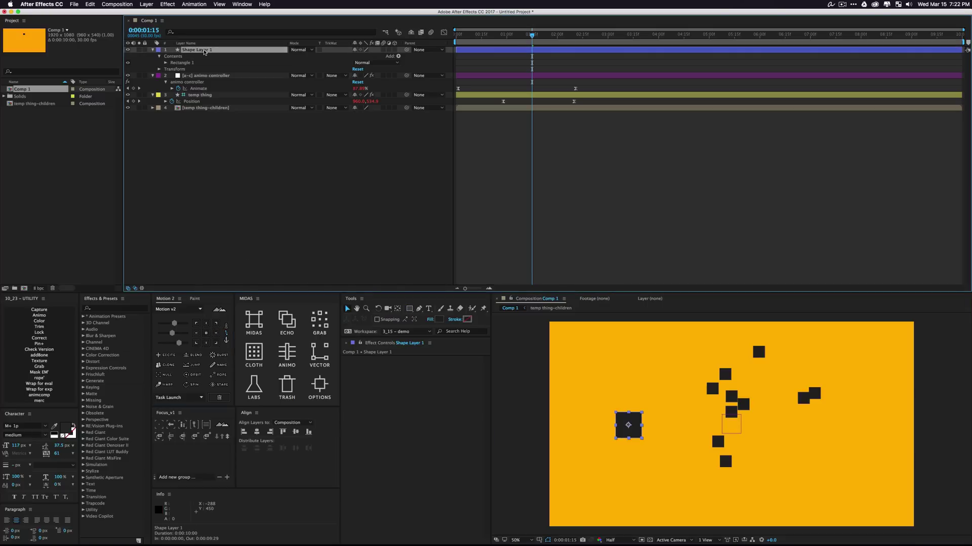
{"action": "key", "text": "Return"}
{"action": "type", "text": "TRIGGER"}
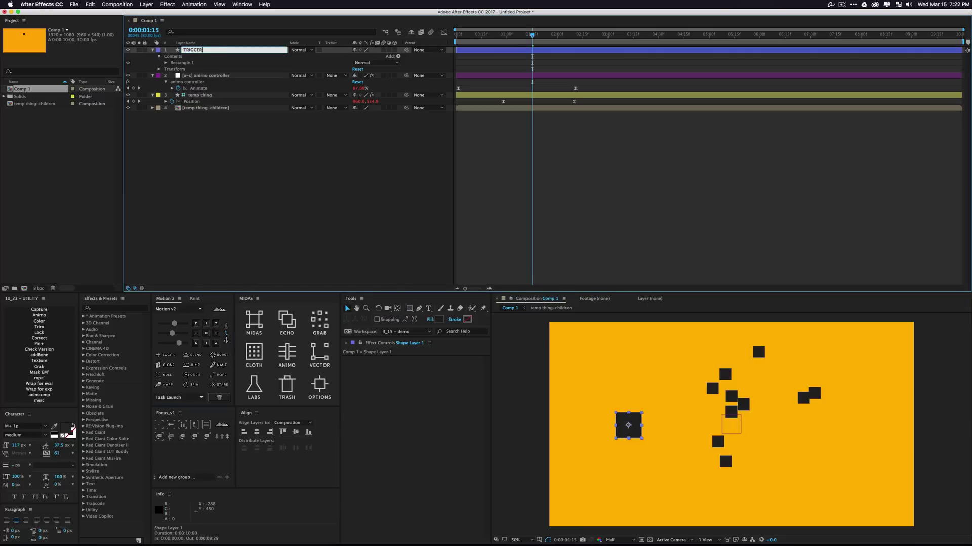
{"action": "key", "text": "Return"}
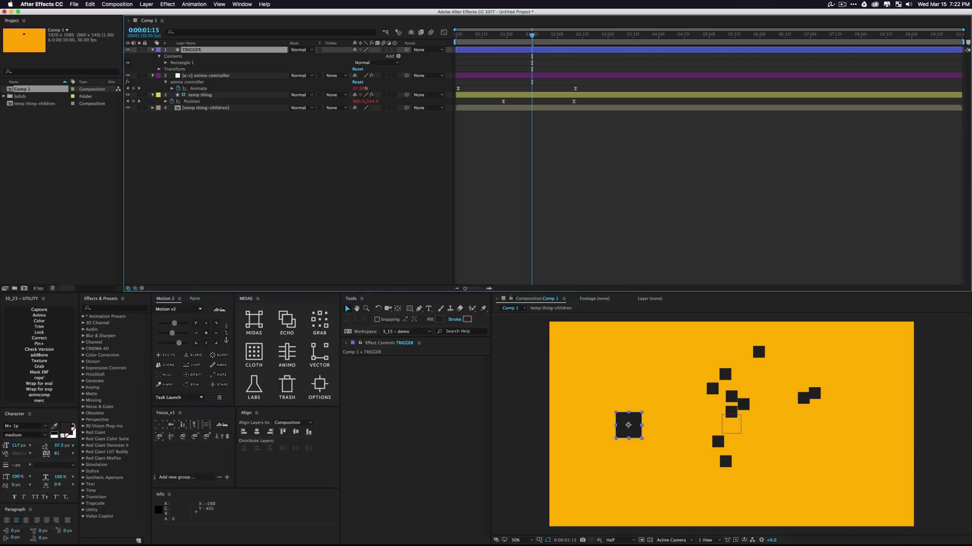
On the animo controller, enable Spectre with Effects & Masks and trigger layer 1. TRIGGER
{"action": "left_click", "coordinate": [211, 76]}
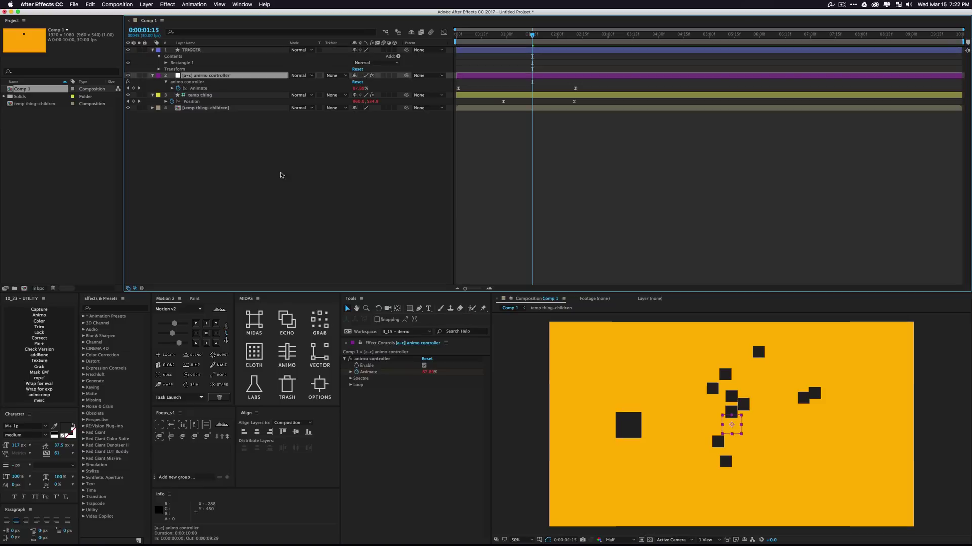
{"action": "left_click", "coordinate": [351, 379]}
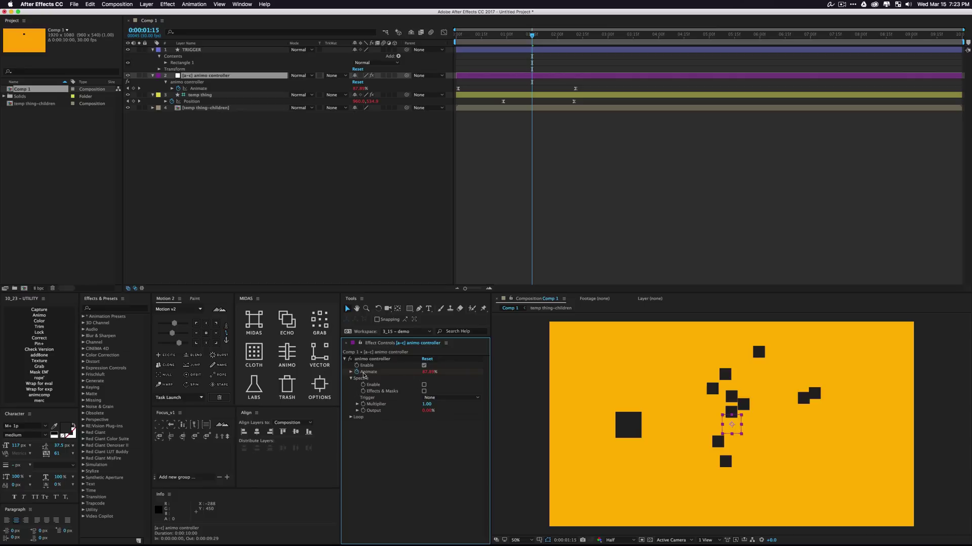
{"action": "left_click", "coordinate": [424, 385]}
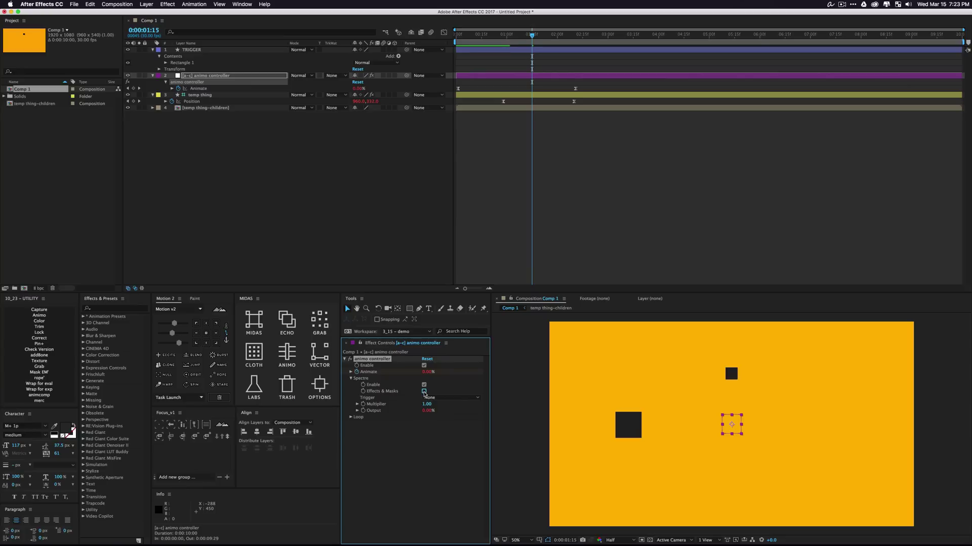
{"action": "left_click", "coordinate": [424, 392]}
{"action": "left_click", "coordinate": [445, 398]}
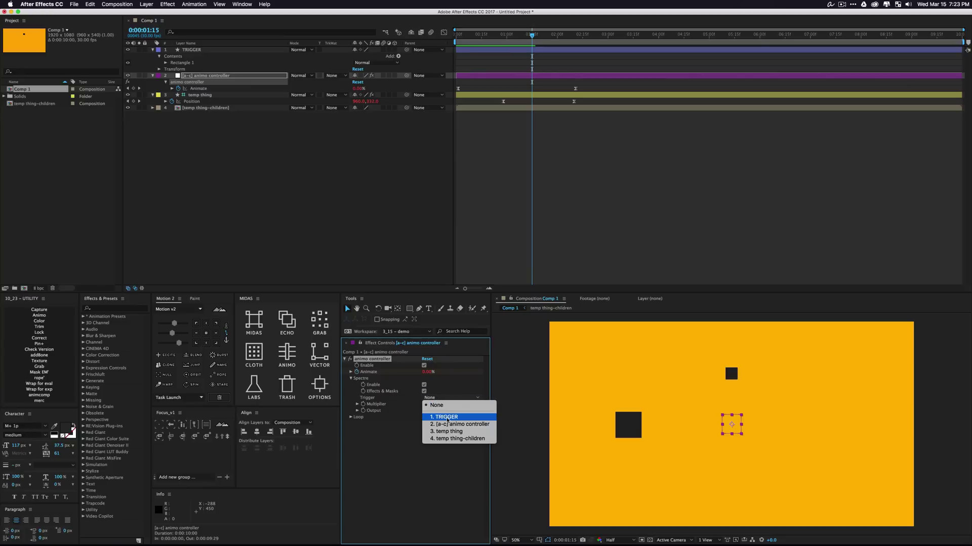
{"action": "left_click", "coordinate": [446, 418]}
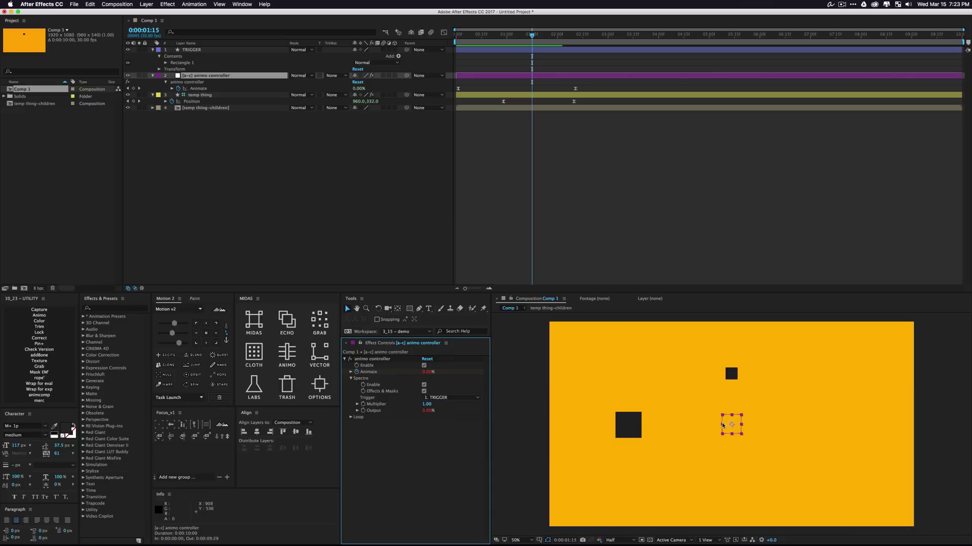
Widen the controller's area and move the TRIGGER square right to overlap it
{"action": "mouse_move", "coordinate": [722, 425]}
{"action": "left_mouse_down"}
{"action": "mouse_move", "coordinate": [712, 425]}
{"action": "mouse_move", "coordinate": [732, 439]}
{"action": "left_mouse_up"}
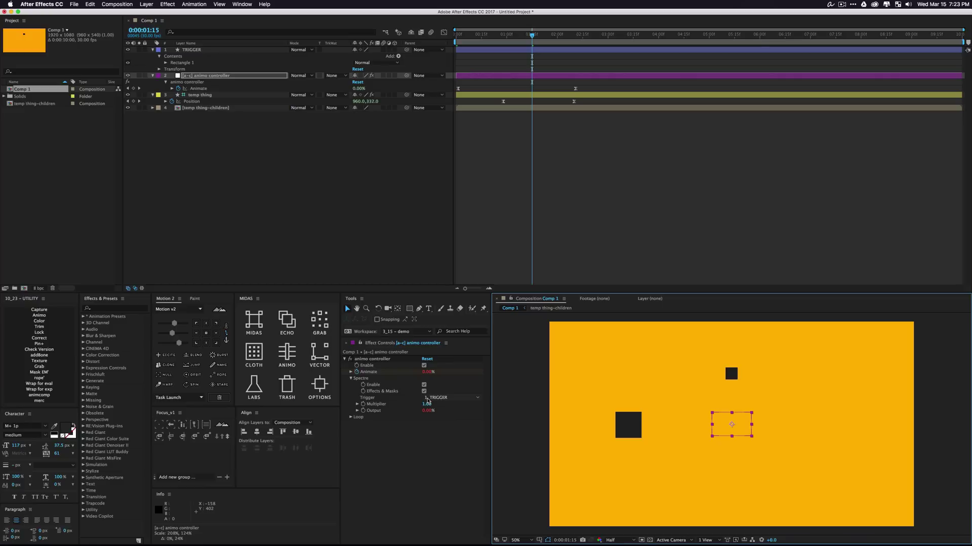
{"action": "left_click", "coordinate": [319, 127]}
{"action": "left_click_drag", "start_coordinate": [635, 426], "coordinate": [717, 426]}
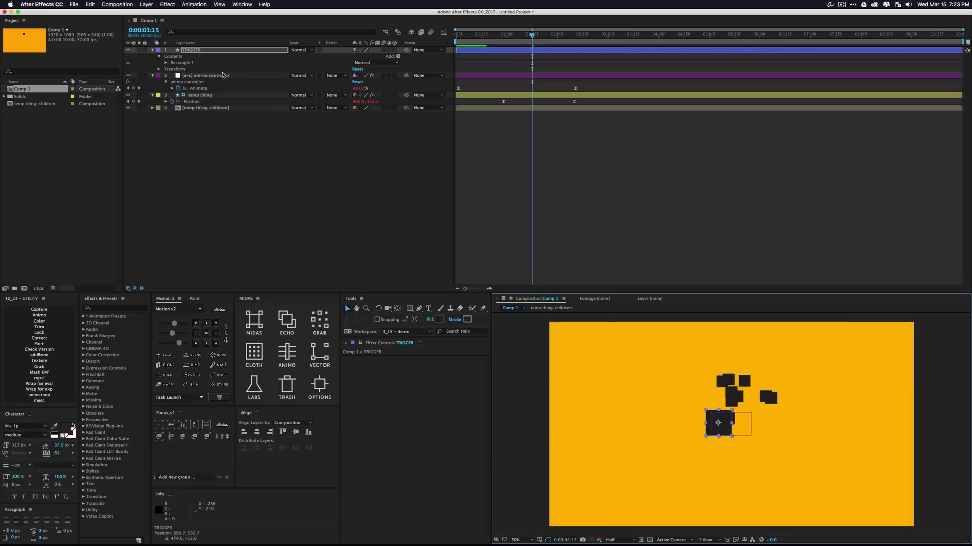
{"action": "left_click", "coordinate": [217, 50]}
{"action": "left_click", "coordinate": [208, 76]}
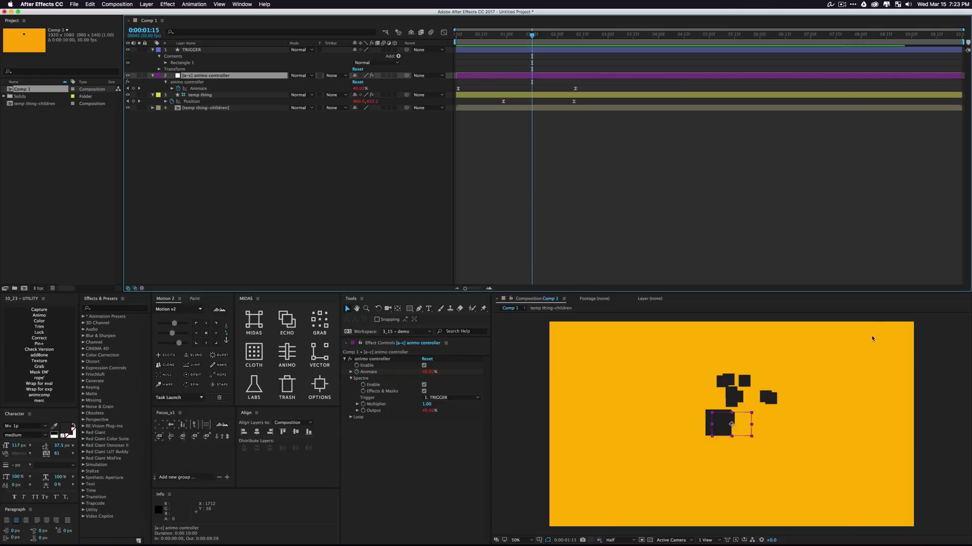
Keyframe TRIGGER's Position, moving the square away and back to 980.7,554.7 over the controller
{"action": "left_click", "coordinate": [201, 49]}
{"action": "key", "text": "p"}
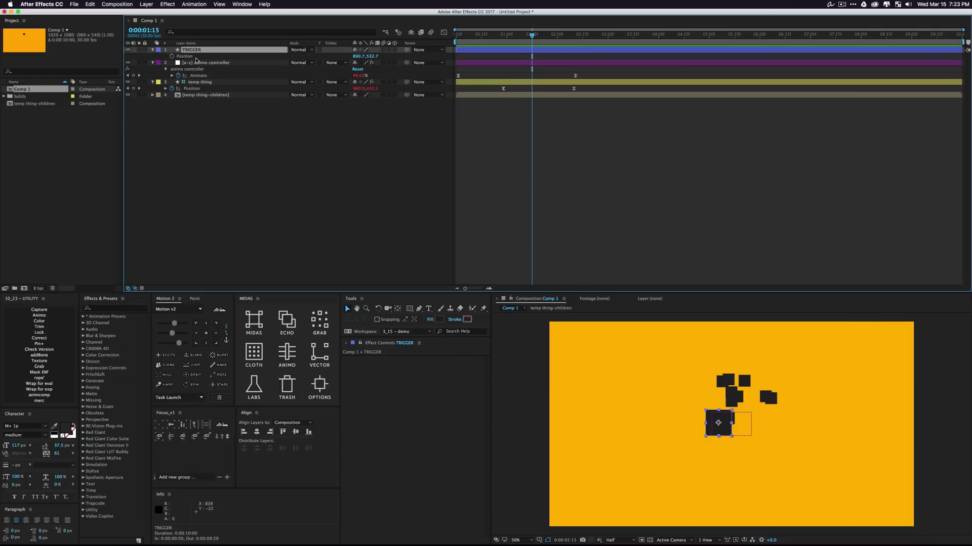
{"action": "left_click", "coordinate": [171, 57]}
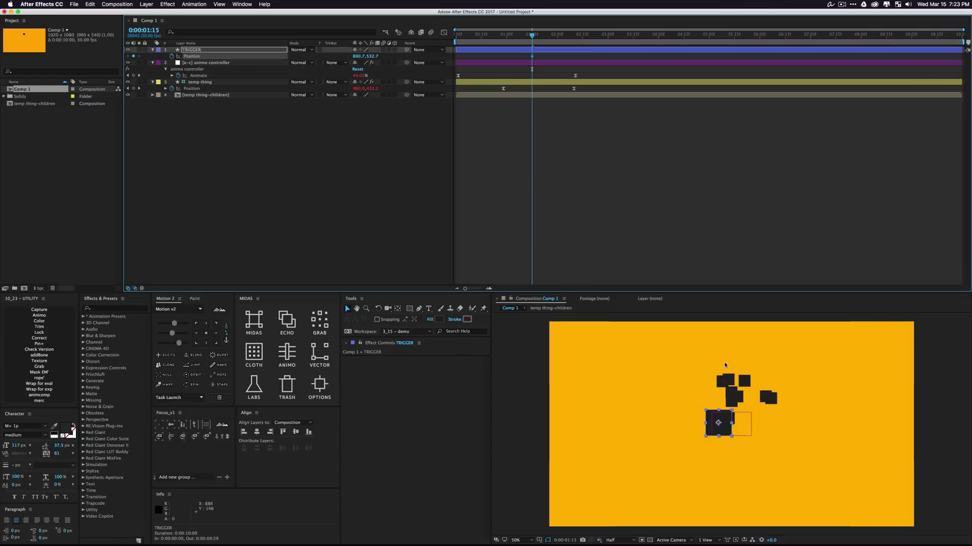
{"action": "left_click_drag", "start_coordinate": [719, 432], "coordinate": [667, 395]}
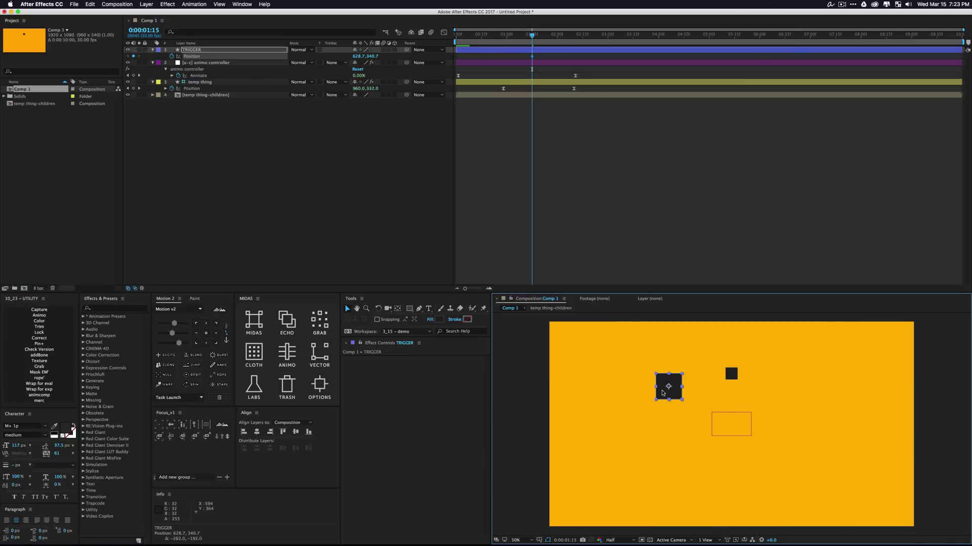
{"action": "left_click_drag", "start_coordinate": [667, 393], "coordinate": [730, 436]}
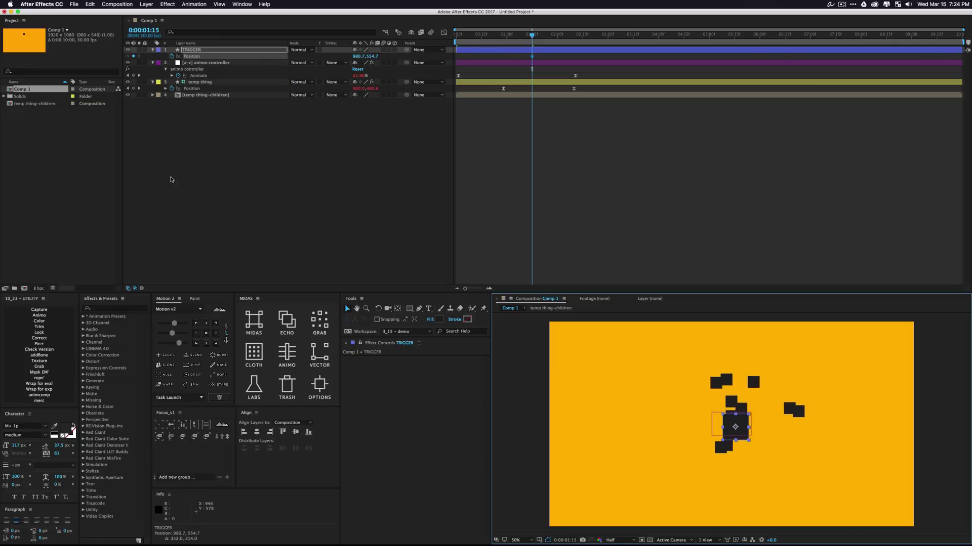